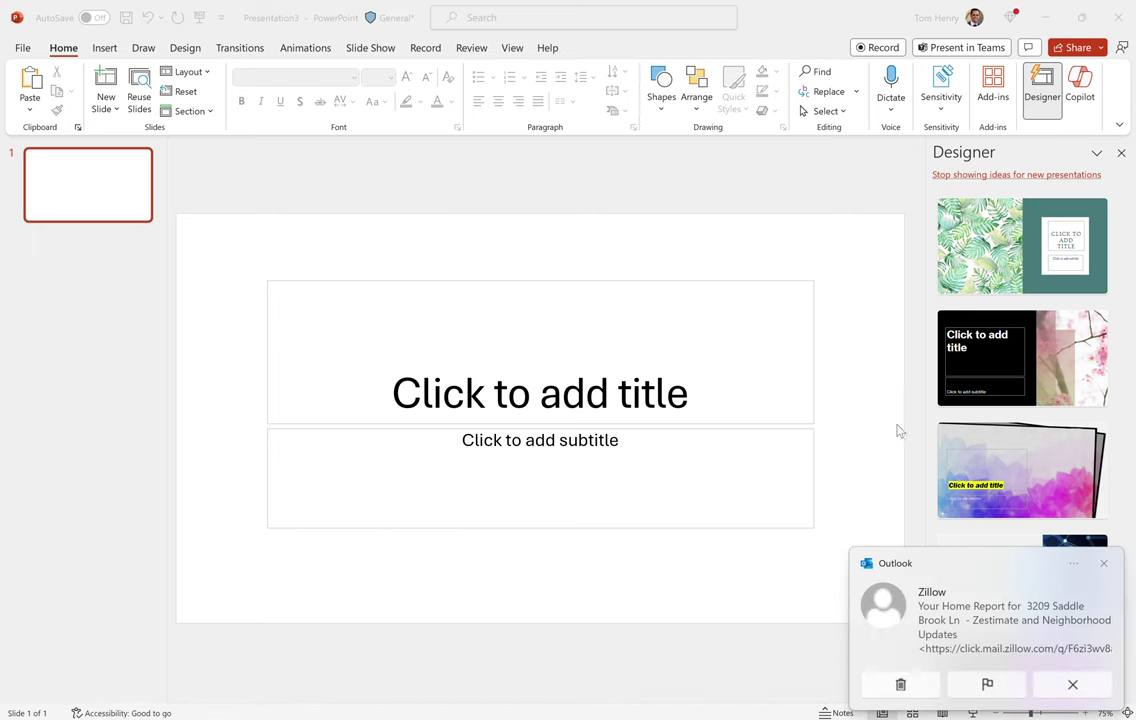
Ask Copilot to "Create a presentation on having your adnoids removed, include health plan and info on care, show pictures"
click(1078, 684)
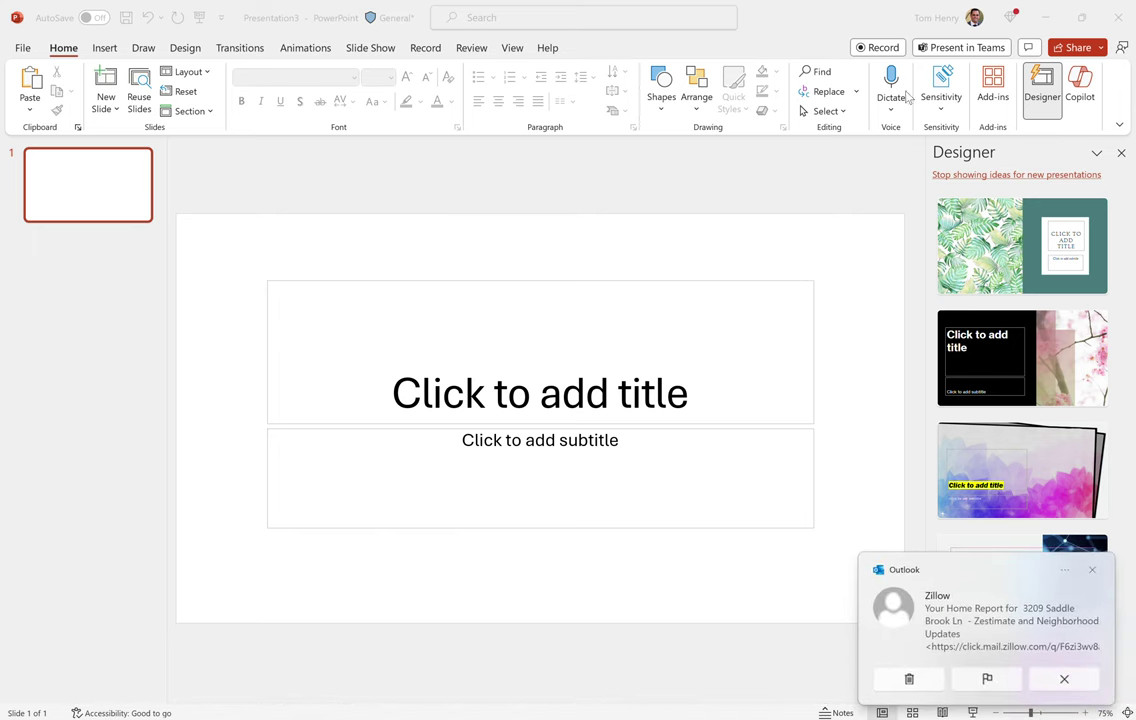
click(1080, 85)
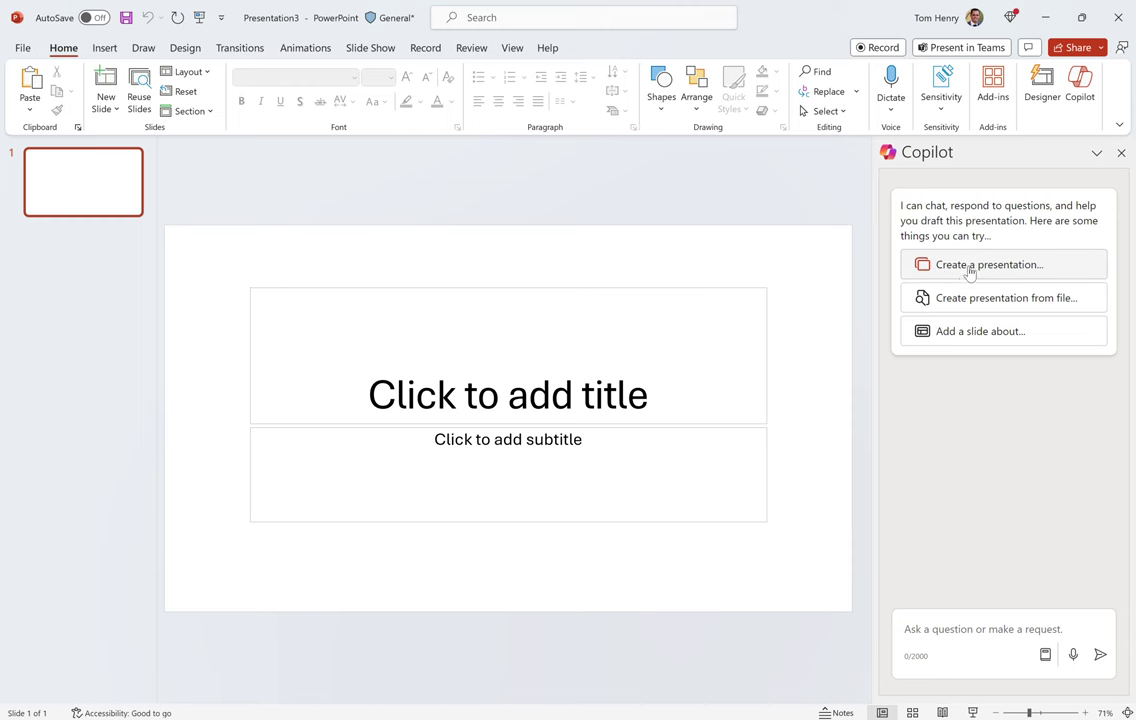
click(968, 268)
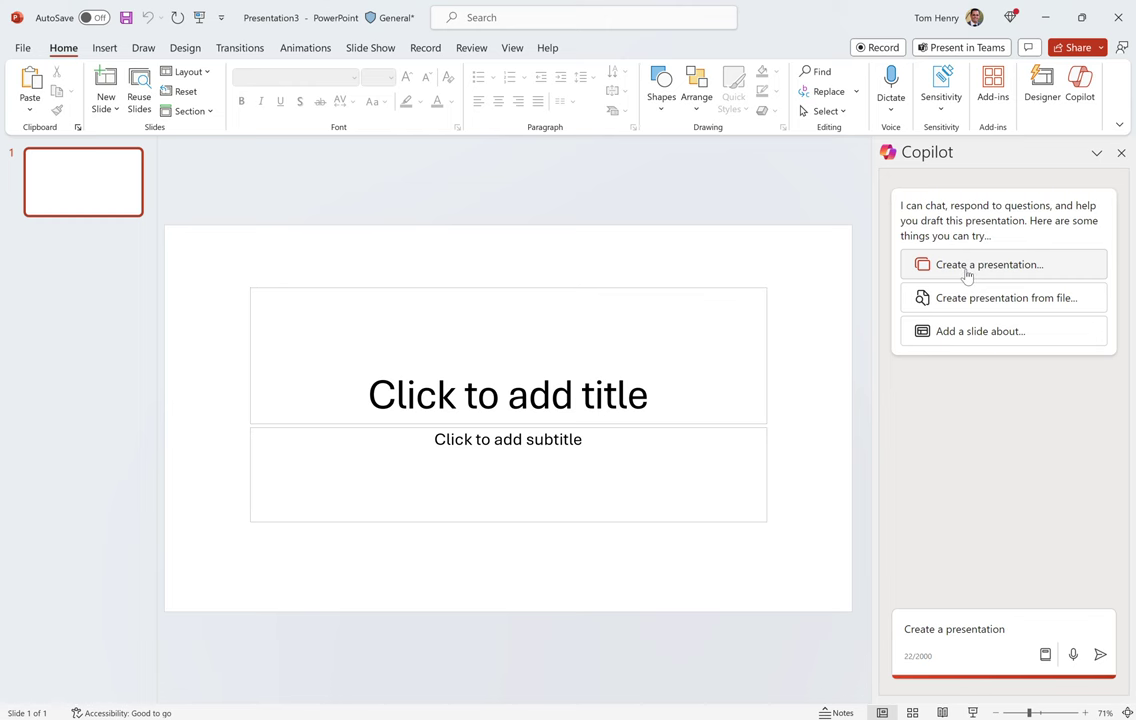
text(on )
text(a)
text(having your a)
text(dnoi)
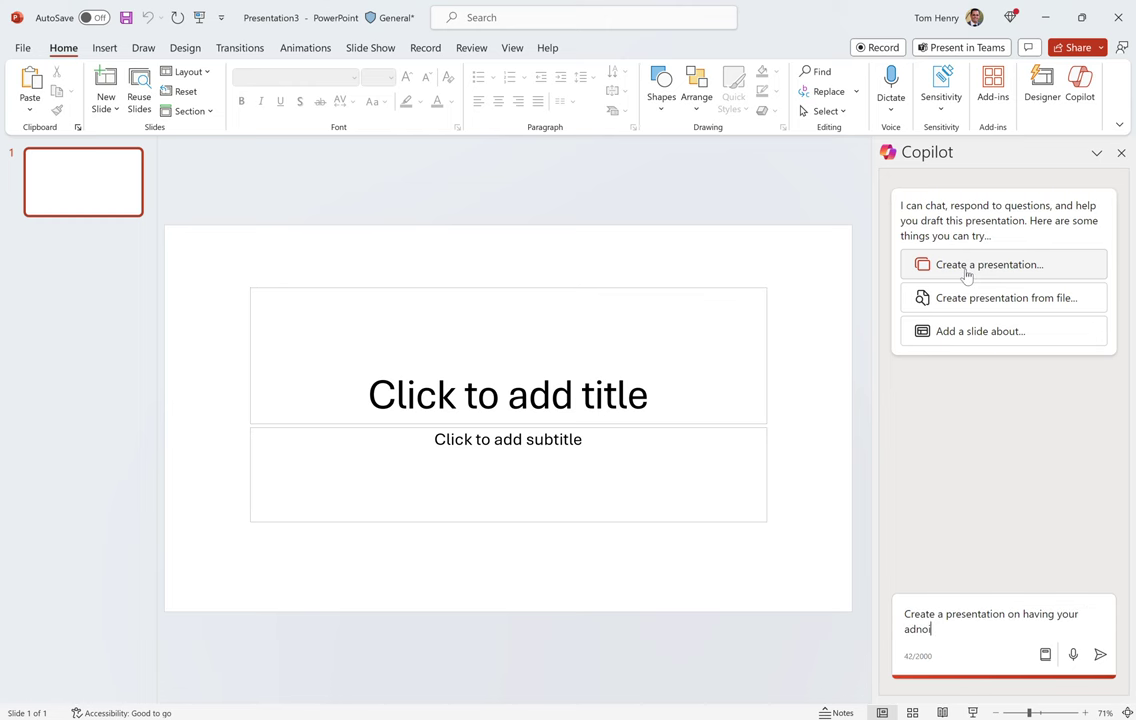
text(ds removed, include health)
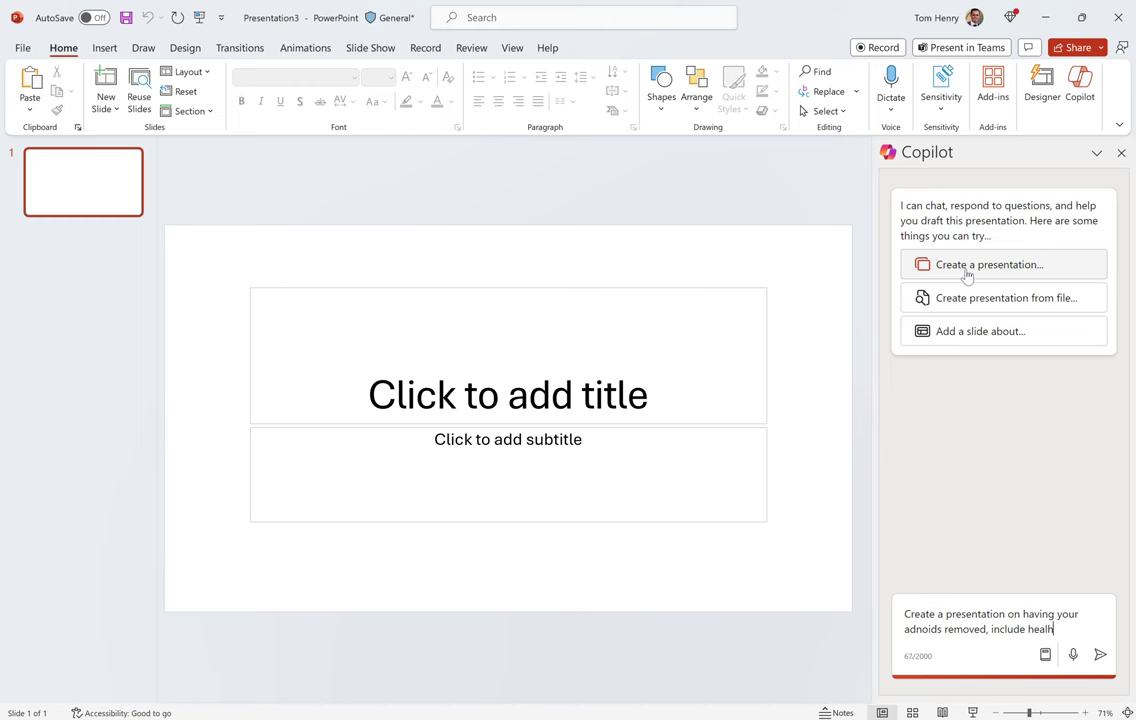
key(BackSpace)
text(th plan and info )
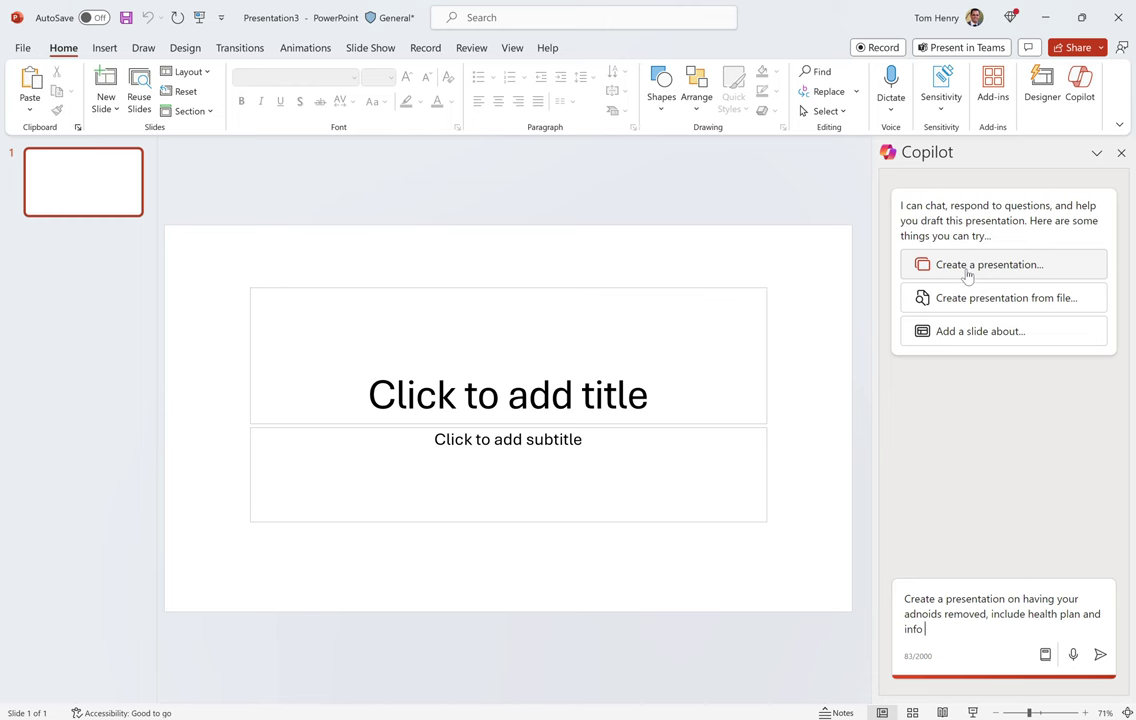
text( on care, show pictures)
key(Return)
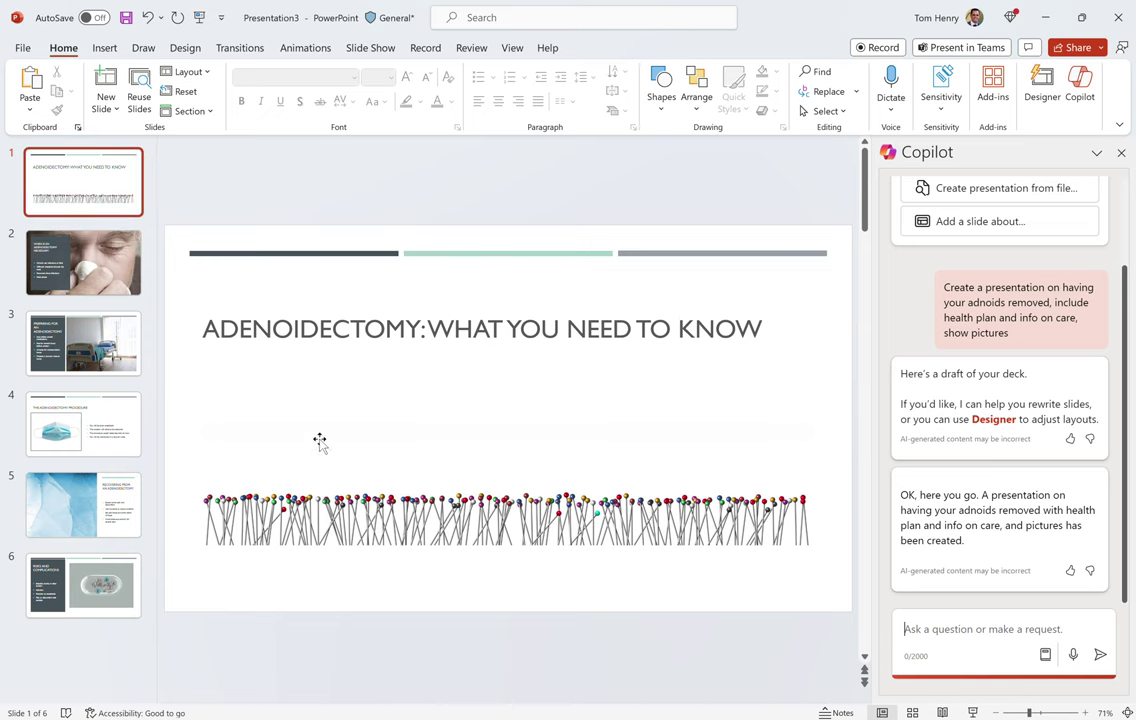
Review the generated slides 2 through 6, checking their bullet text and pictures
click(80, 254)
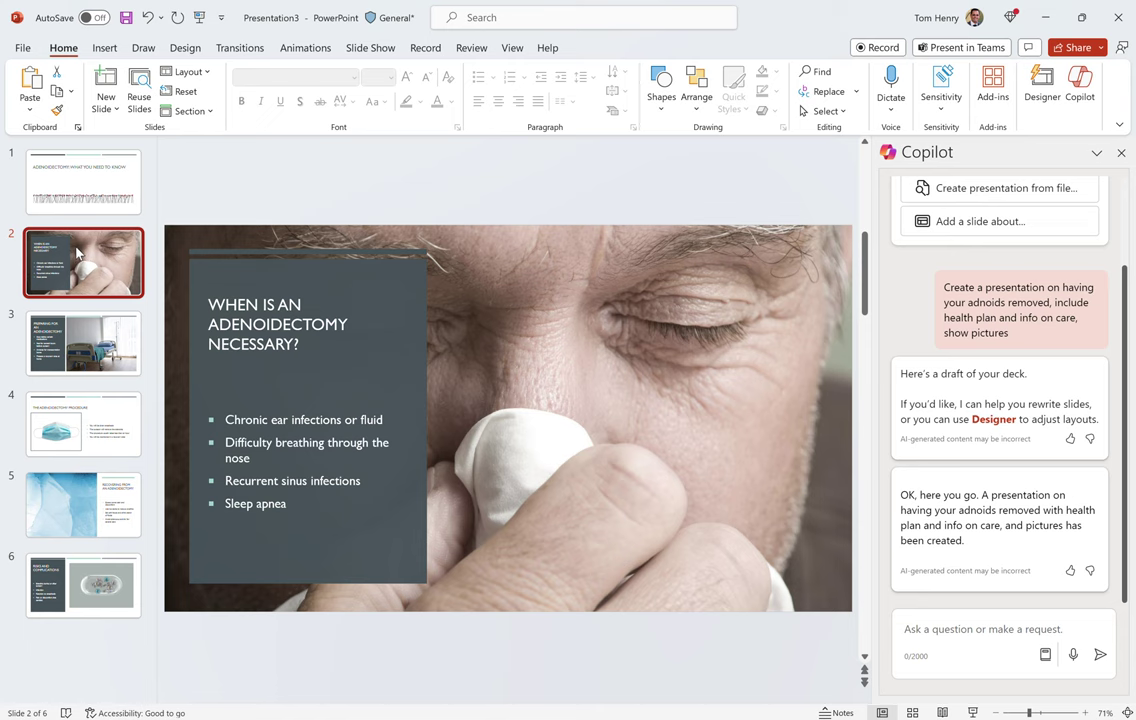
key(Down)
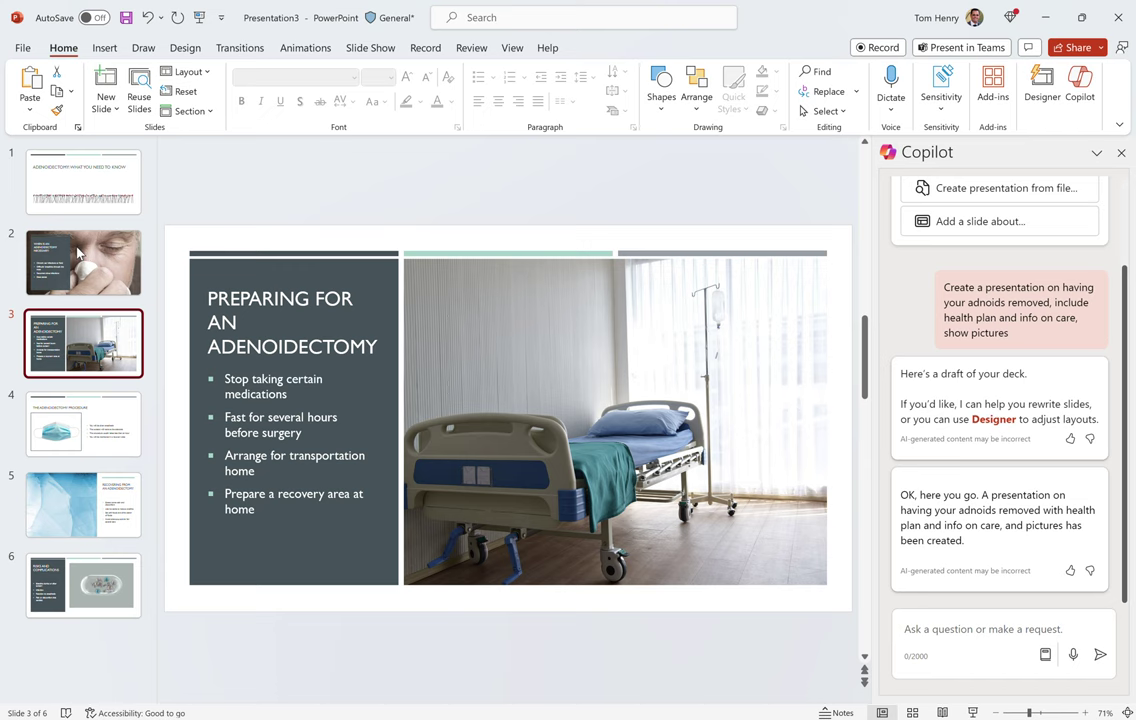
key(Down)
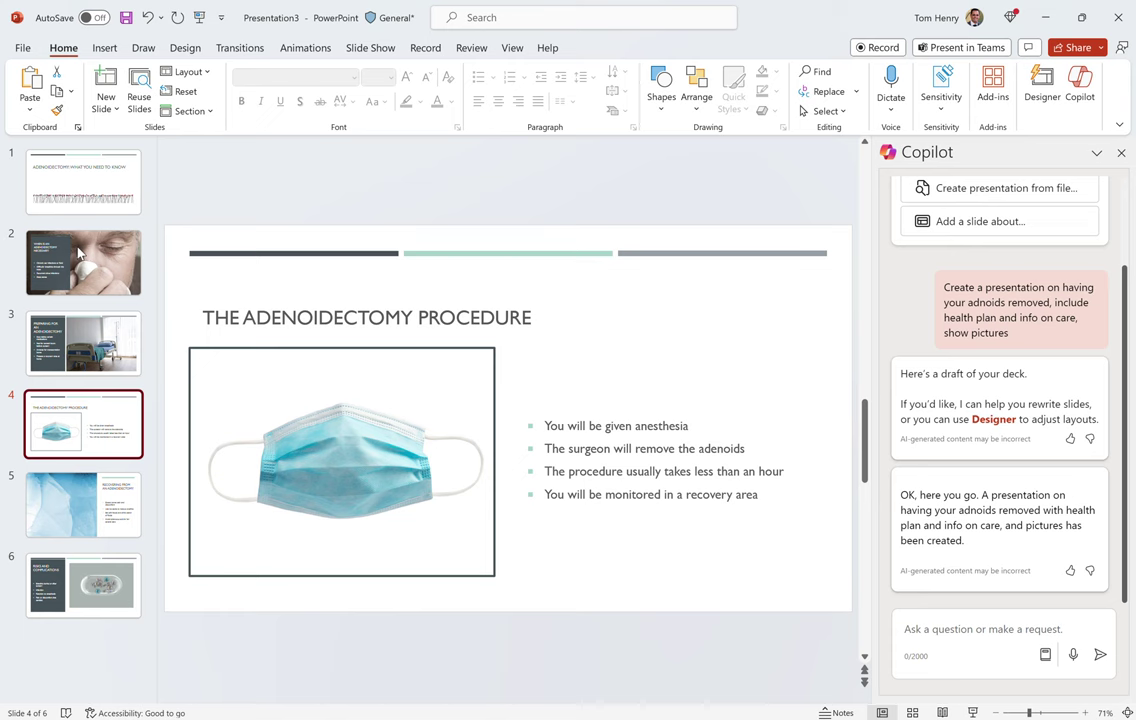
key(Down)
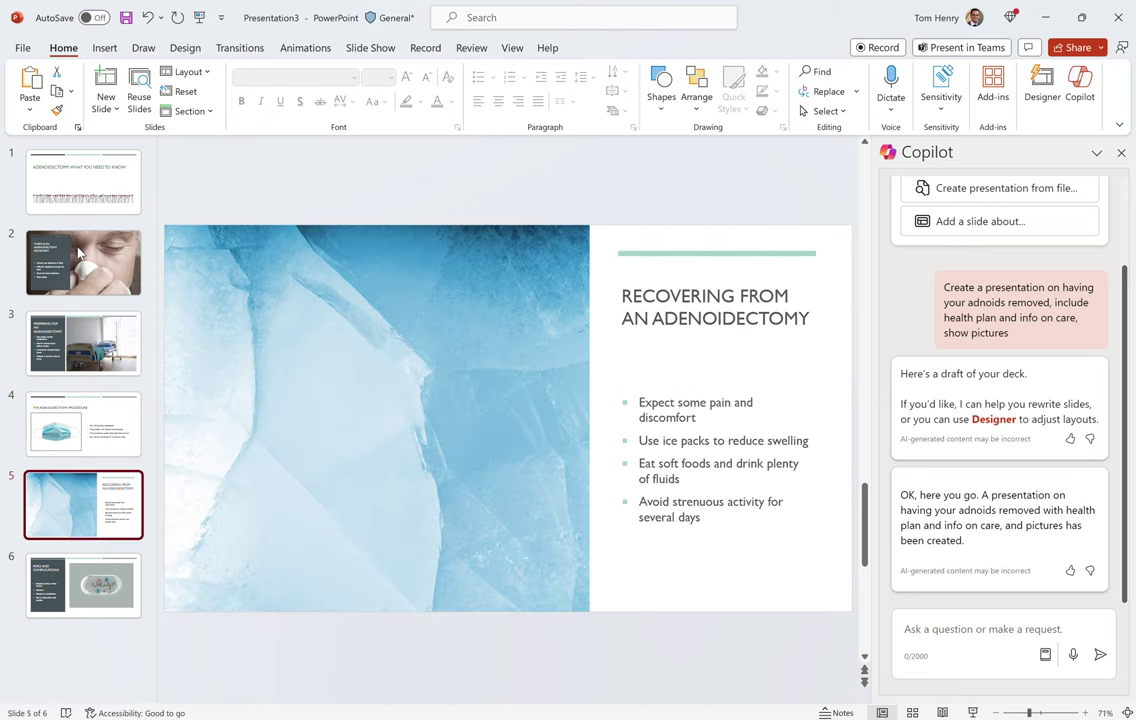
key(Down)
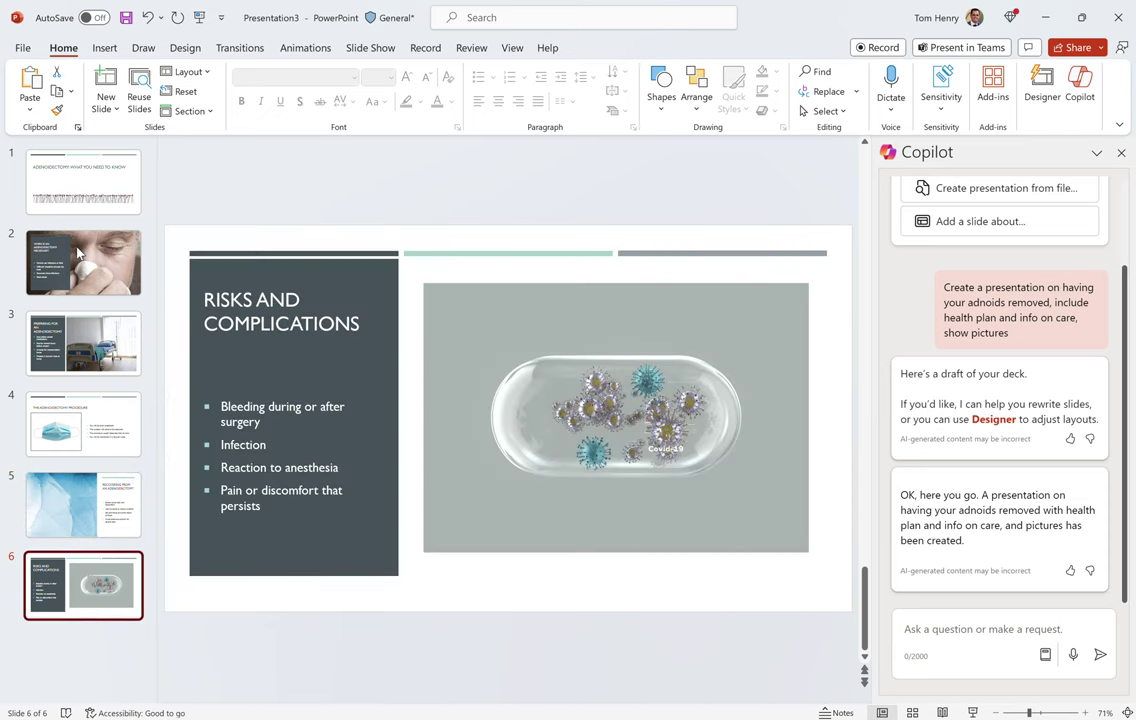
Have Copilot animate the title slide with the request "annimate this slide"
click(58, 168)
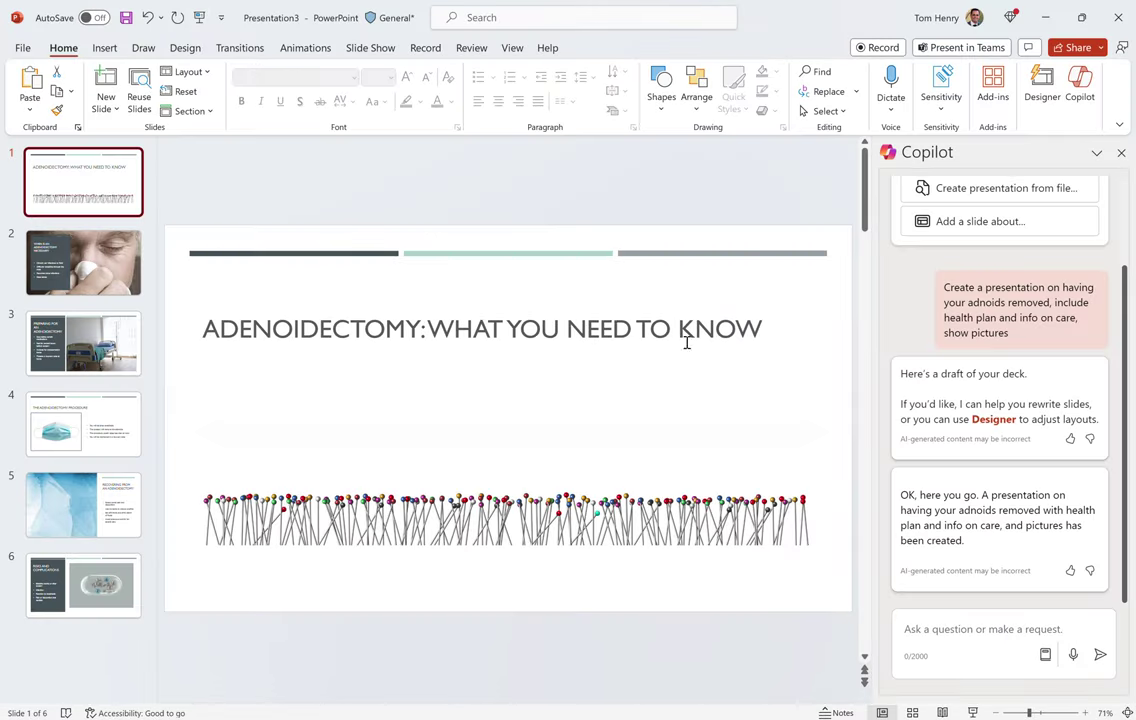
click(956, 628)
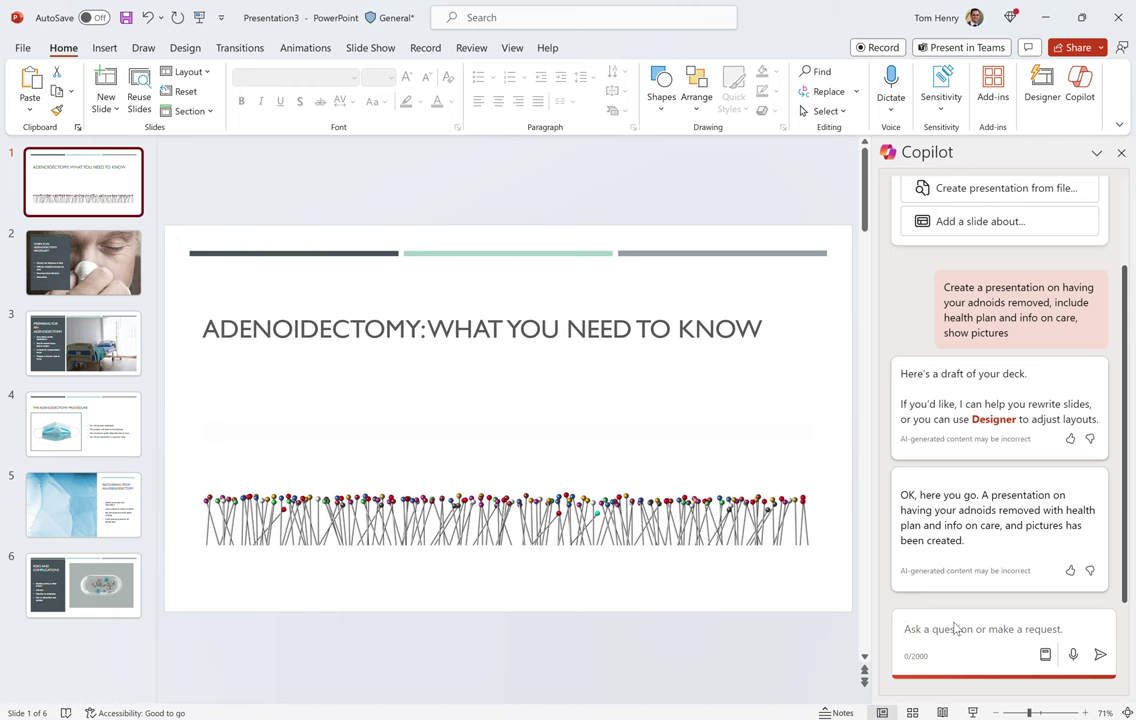
text(annimate this slide)
key(Return)
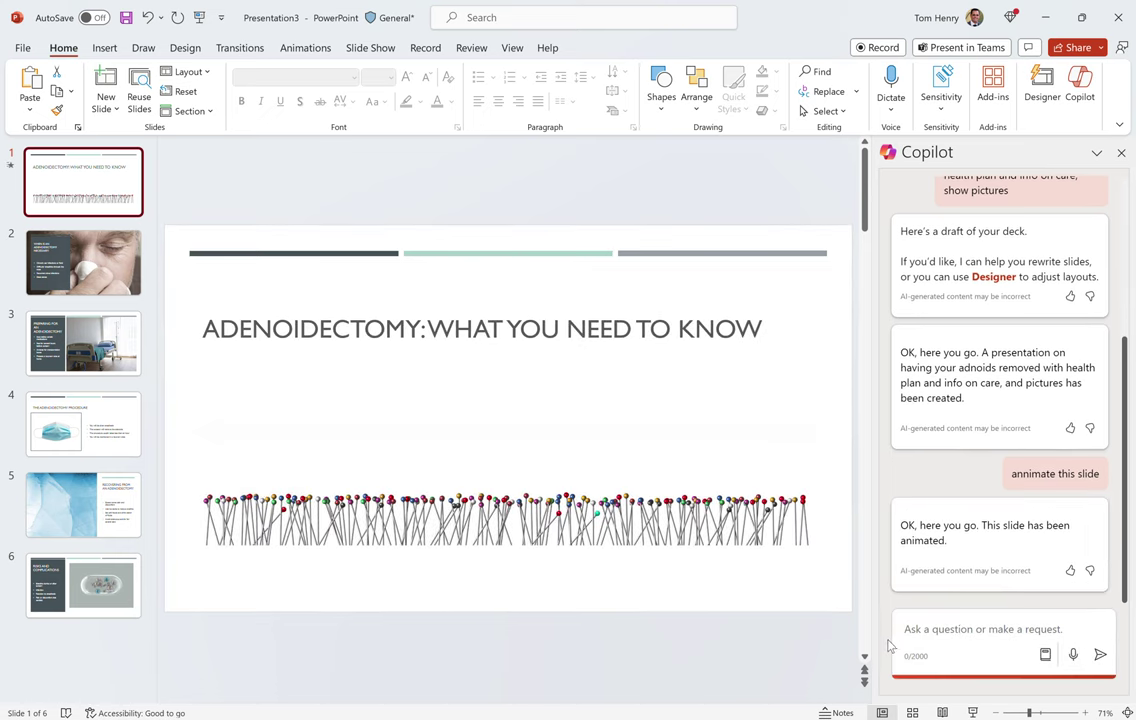
Show the speaker notes and ask Copilot on slide 2 to "add more information to this slide, its too brief"
click(834, 712)
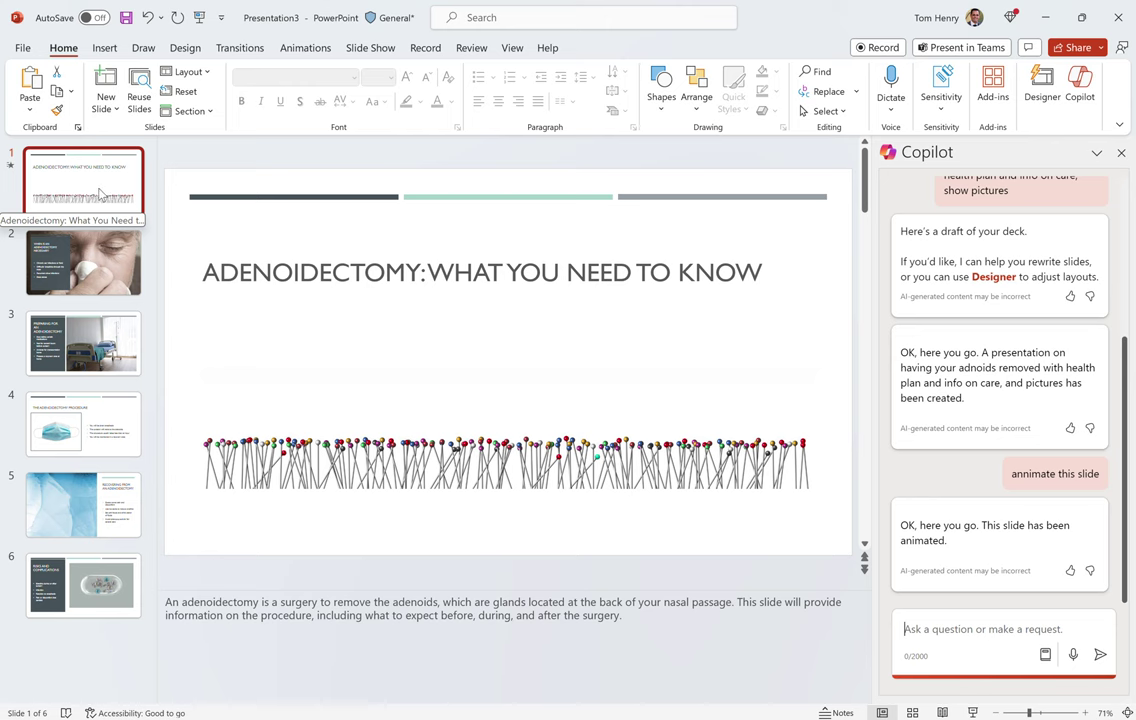
click(100, 236)
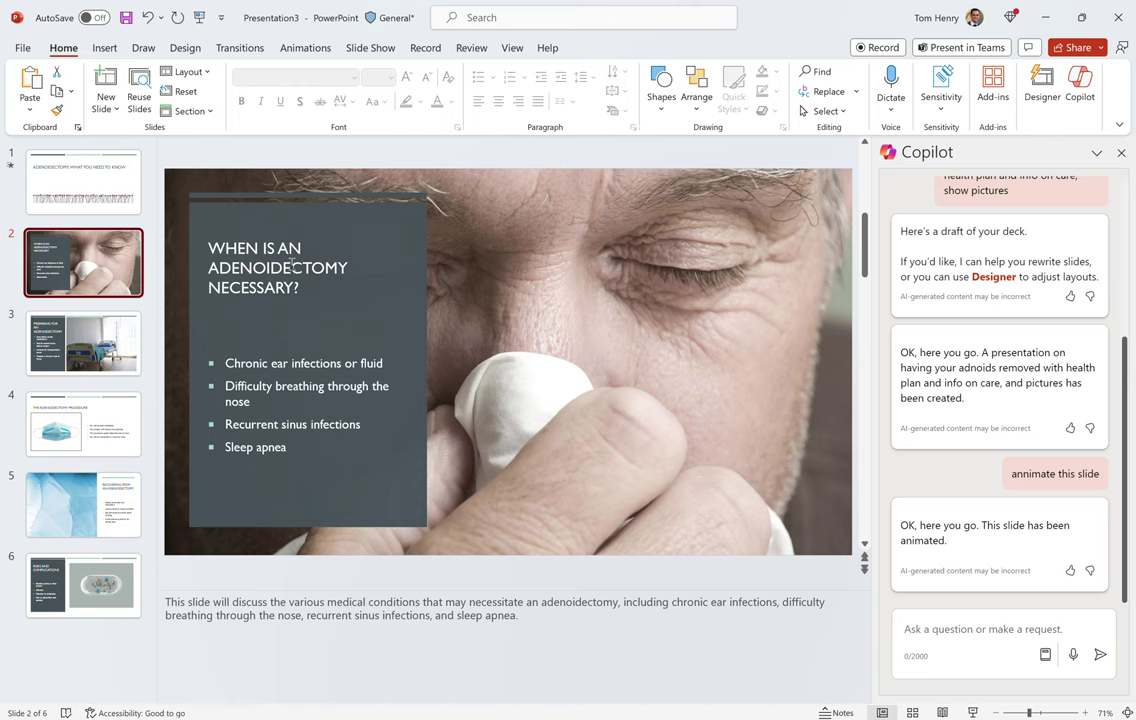
click(991, 638)
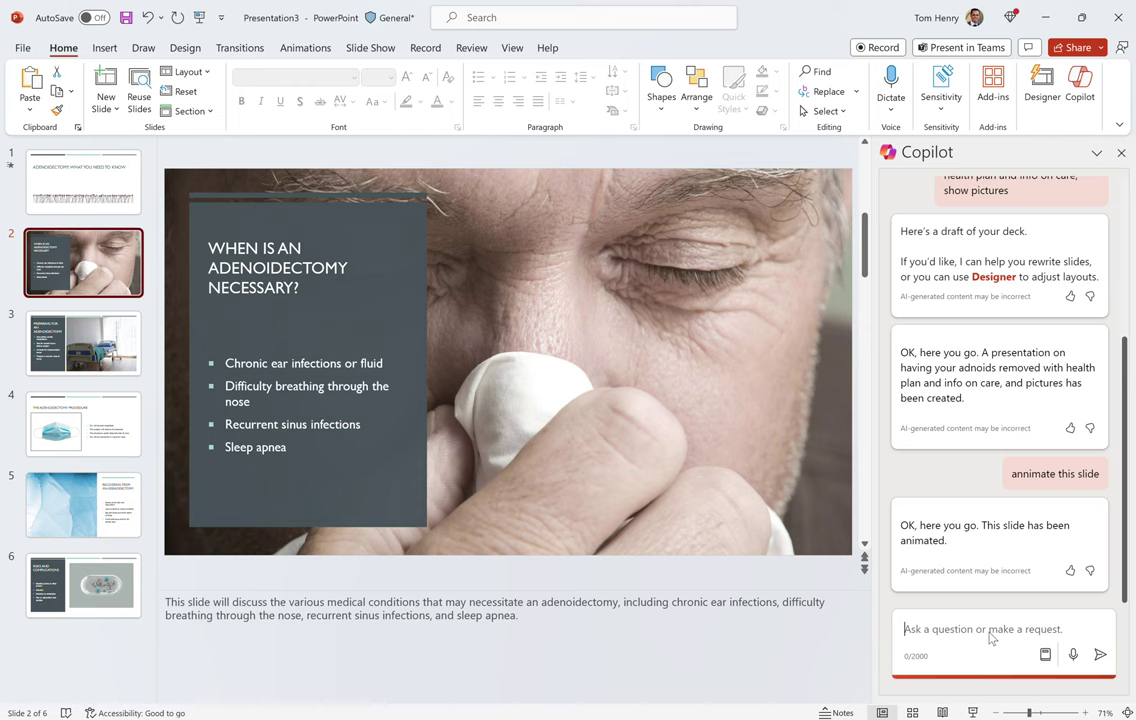
text(add more information to this s)
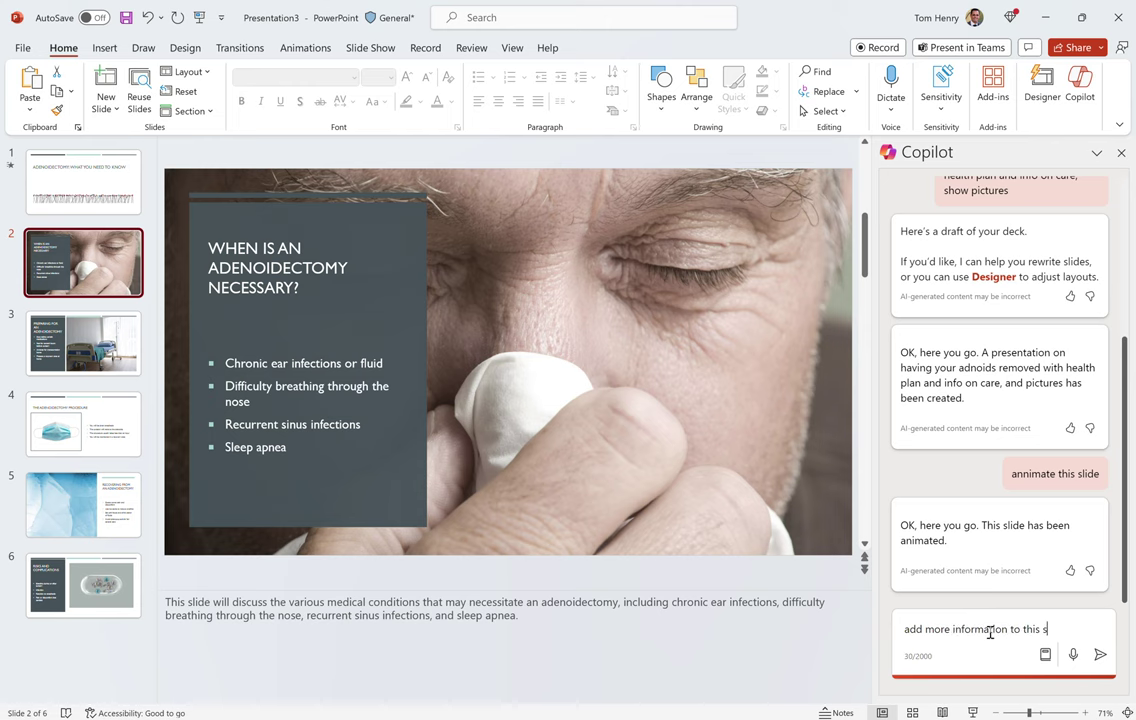
text(lide, its too brief)
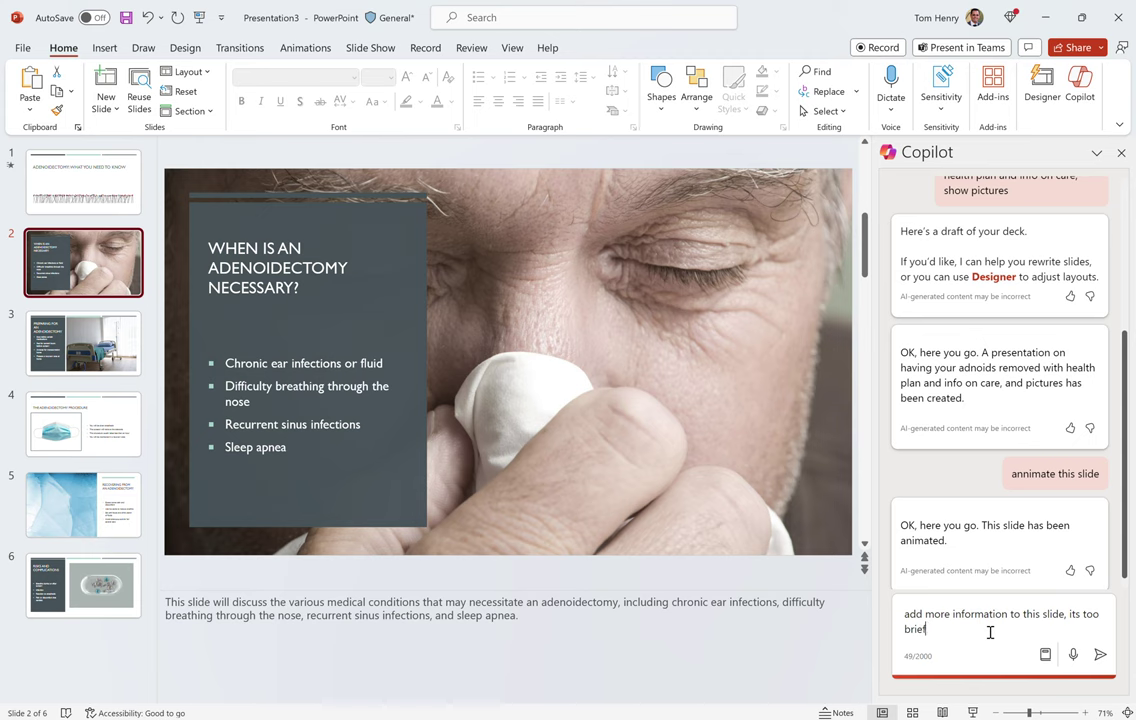
key(Return)
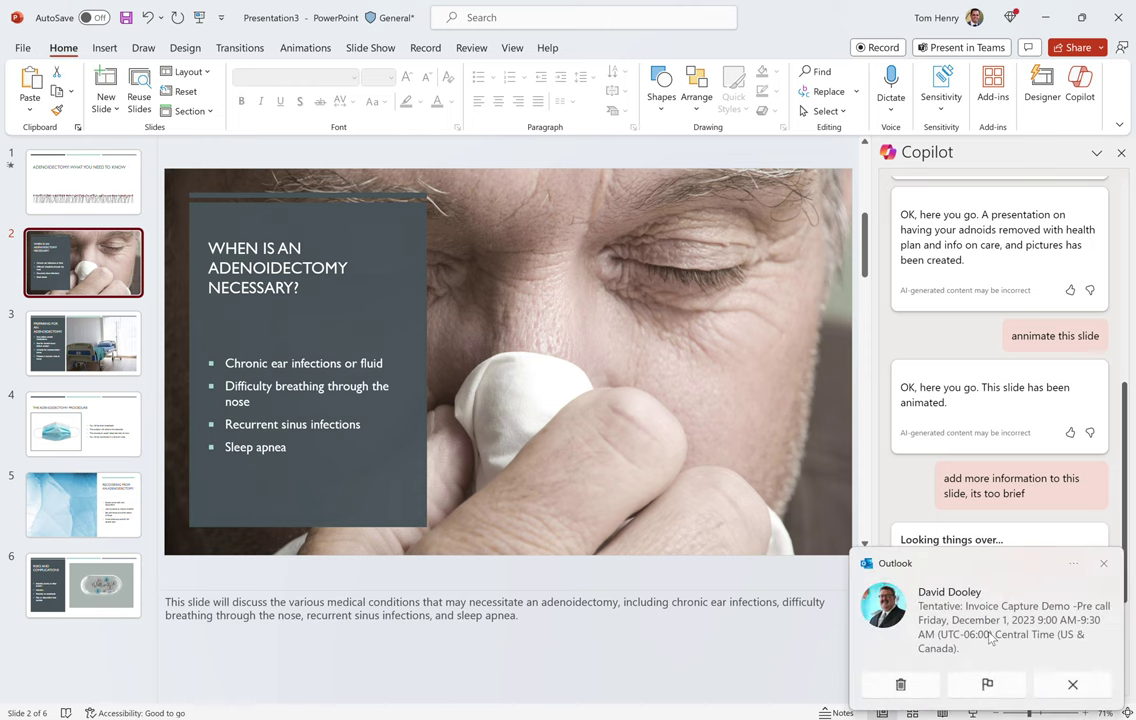
click(900, 684)
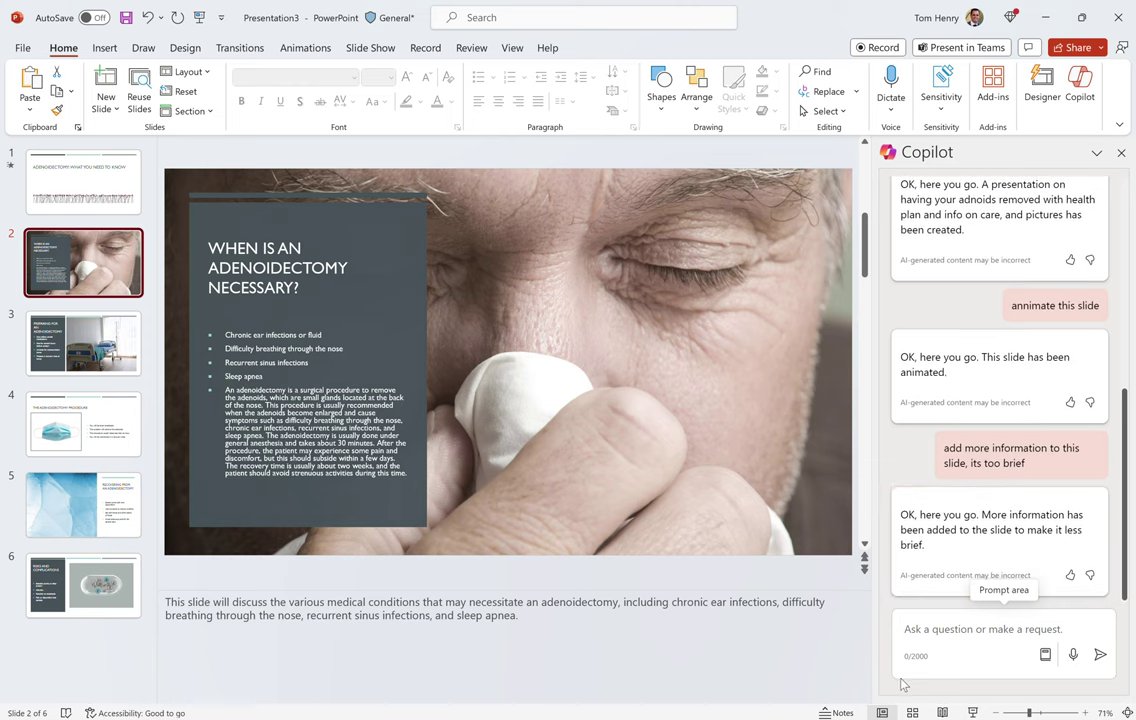
Ask Copilot to "add more details in the notes section so that i sound more informed" for slide 2
click(970, 644)
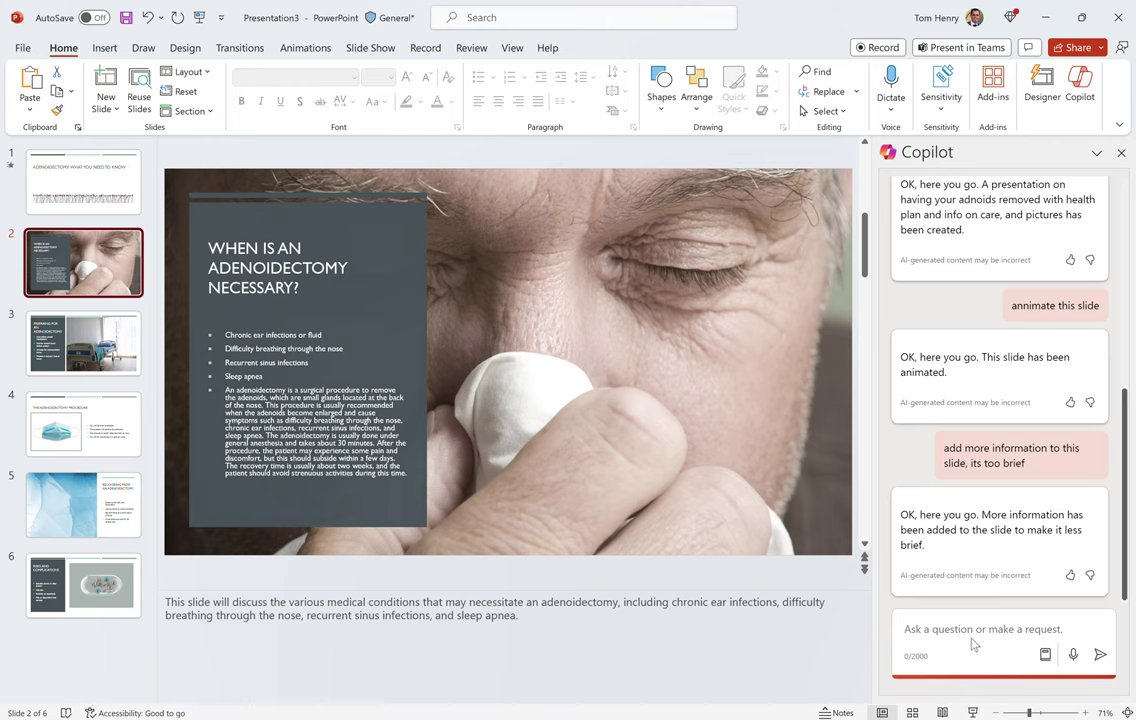
text(an)
text(dd more)
text( details in t)
text(he not)
text(es section)
text( so t)
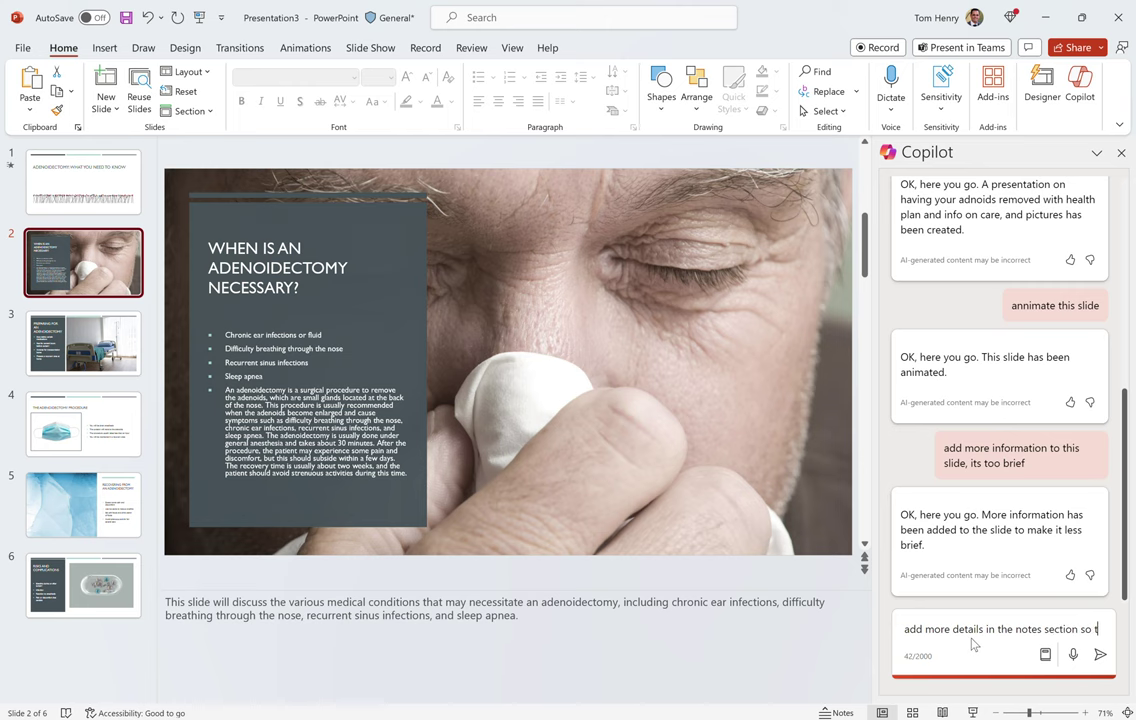
text(hat i sound)
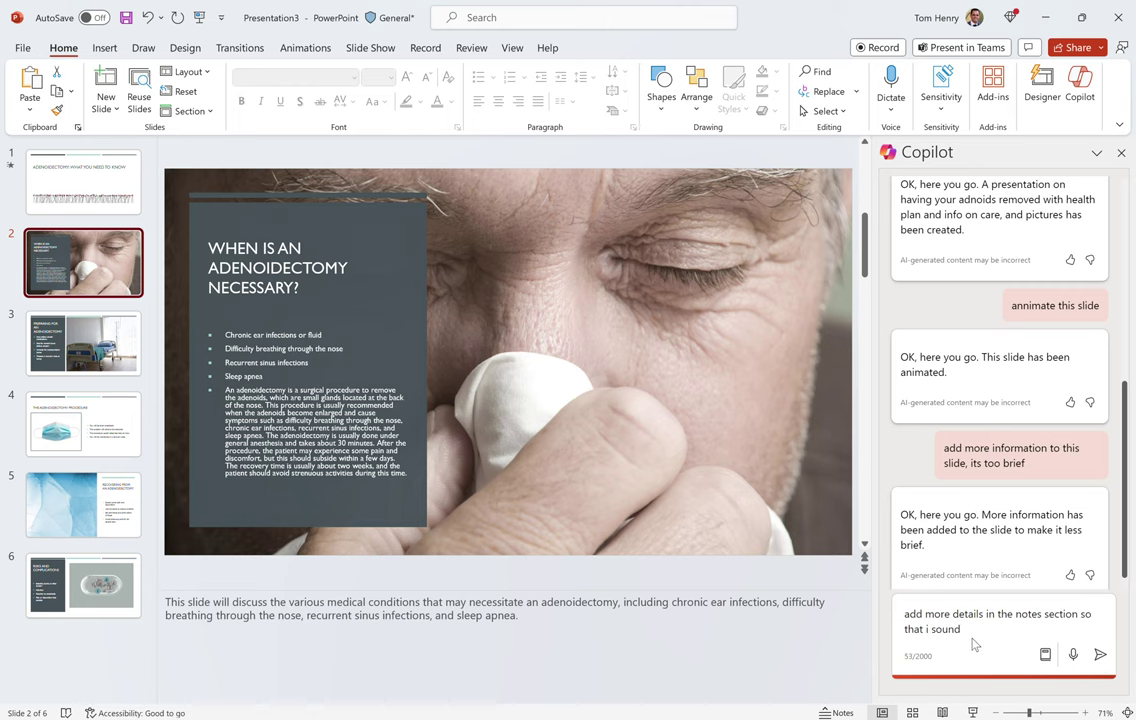
text( more informed)
key(Return)
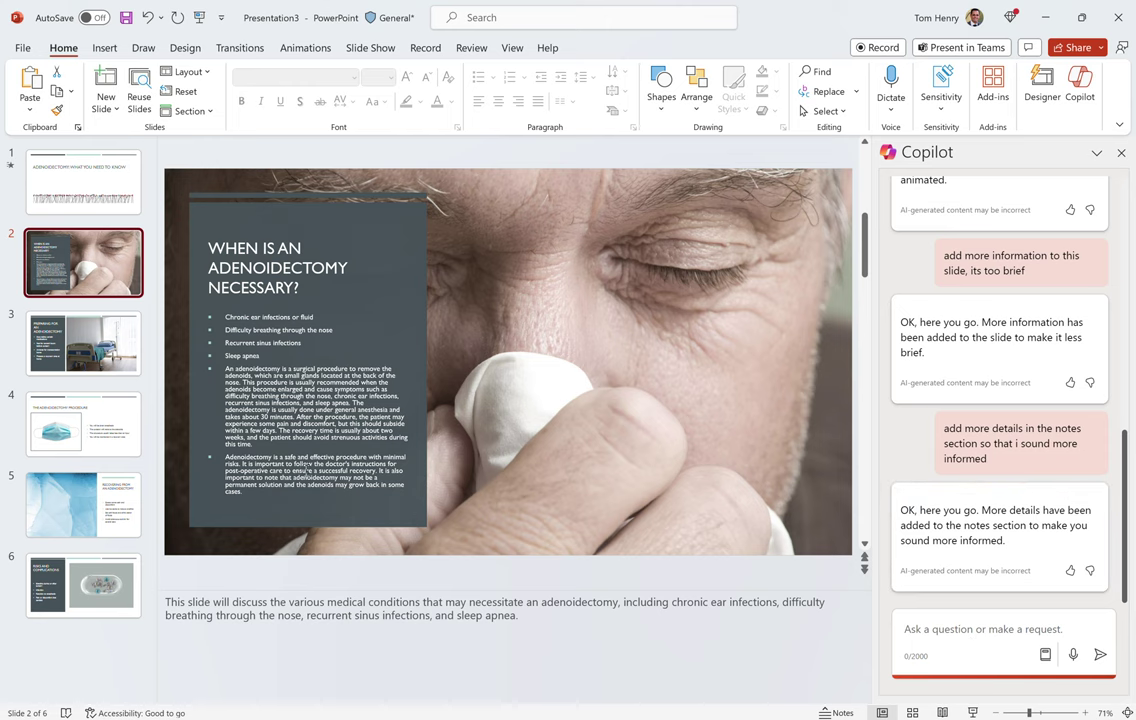
Move the two long adenoidectomy paragraphs from slide 2's bullet list into its speaker notes, after "breathing through the nose,"
drag(254, 492, 209, 371)
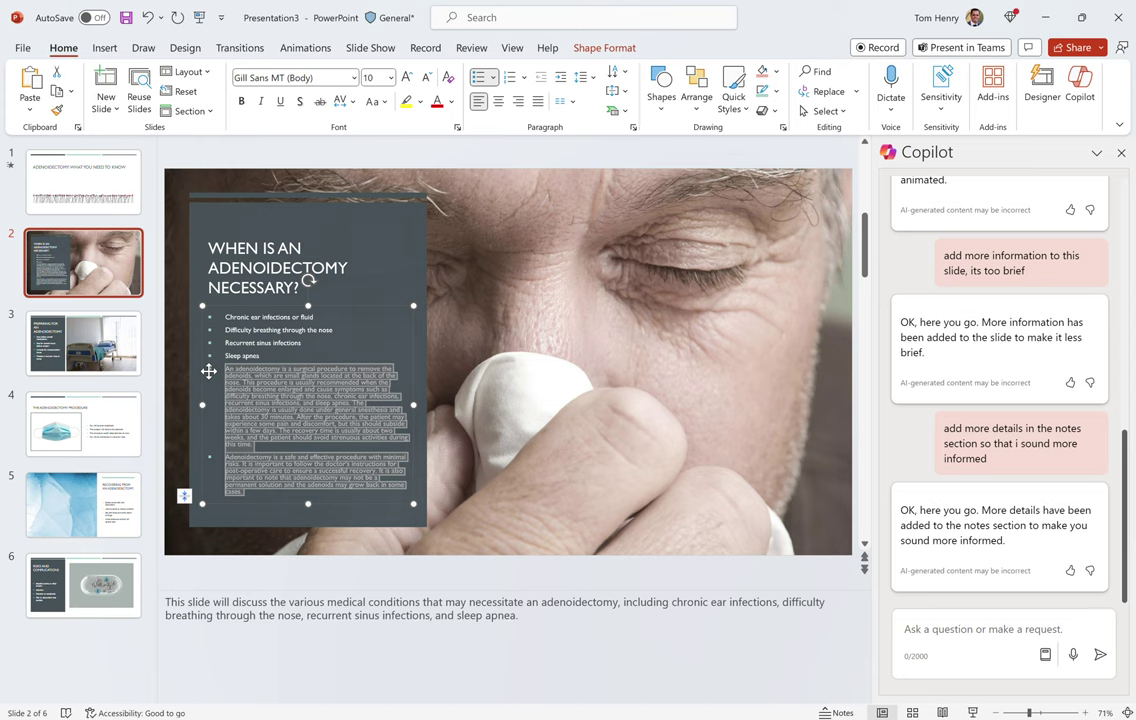
key(Delete)
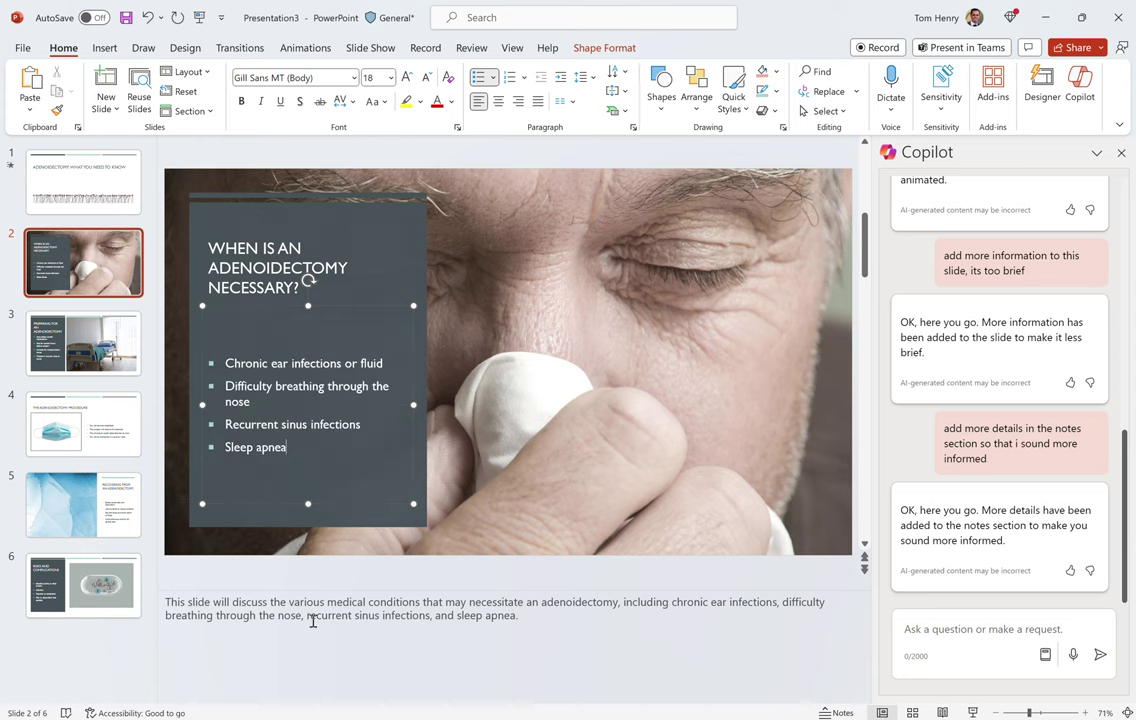
triple_click(313, 620)
key(ctrl+v)
scroll(313, 620, up, 1)
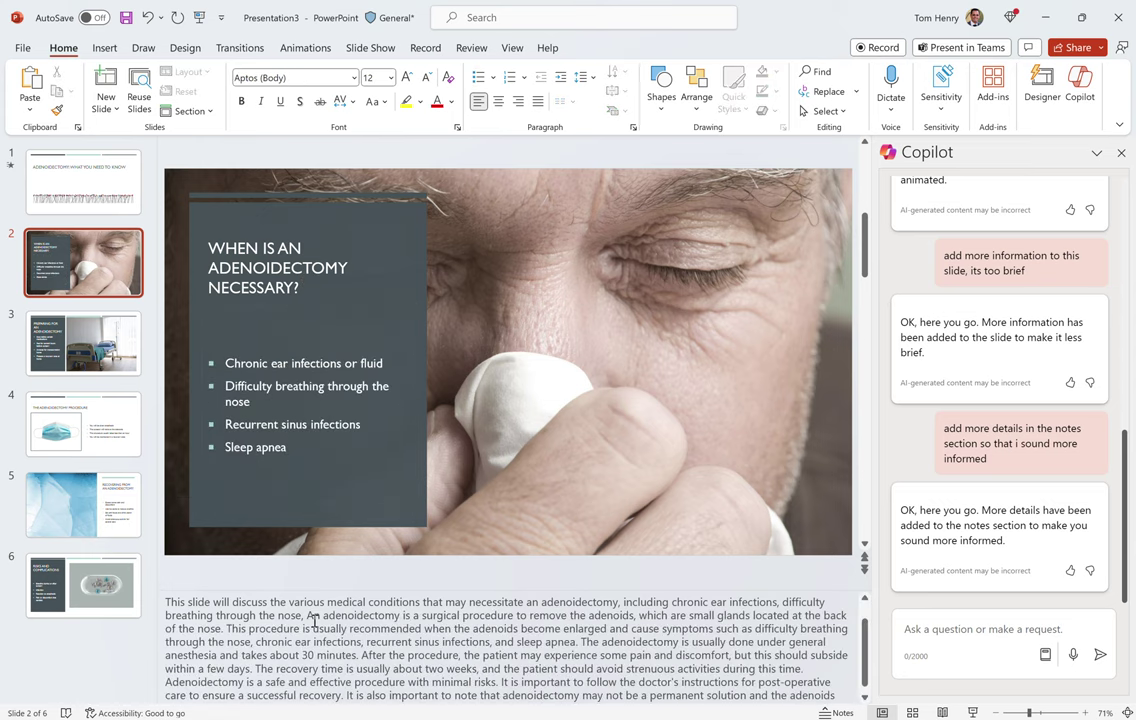
scroll(320, 622, down, 3)
scroll(335, 627, up, 3)
Look through slides 3, 4 and 5 together with their speaker notes
click(86, 374)
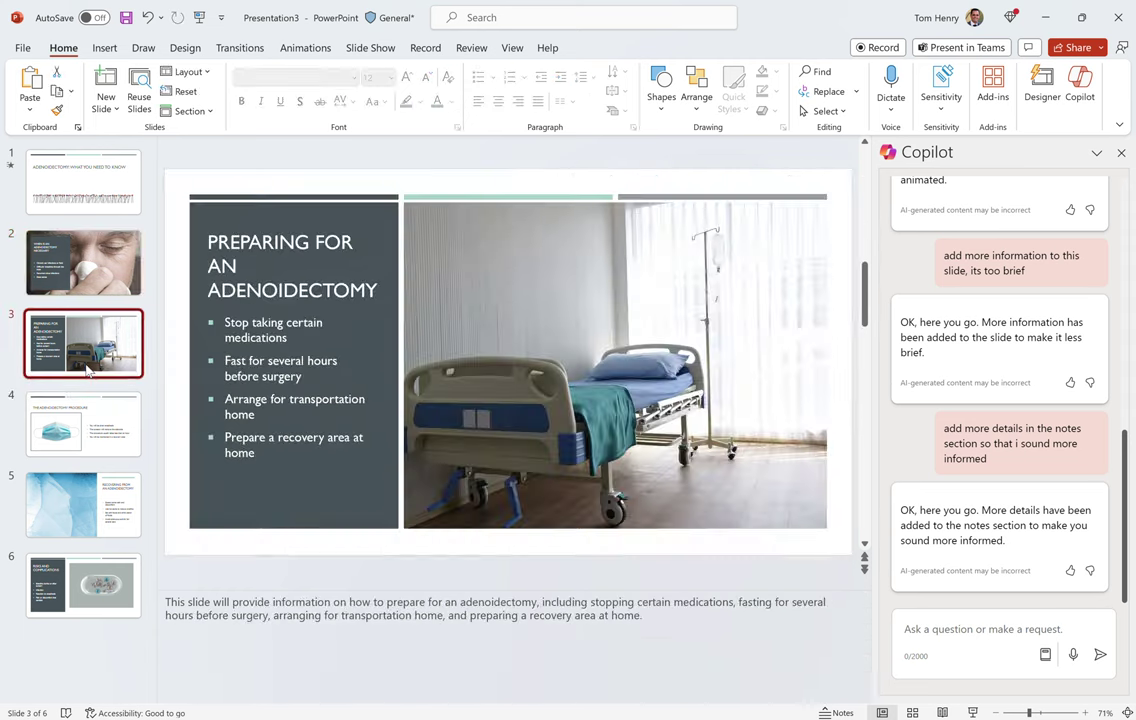
click(63, 418)
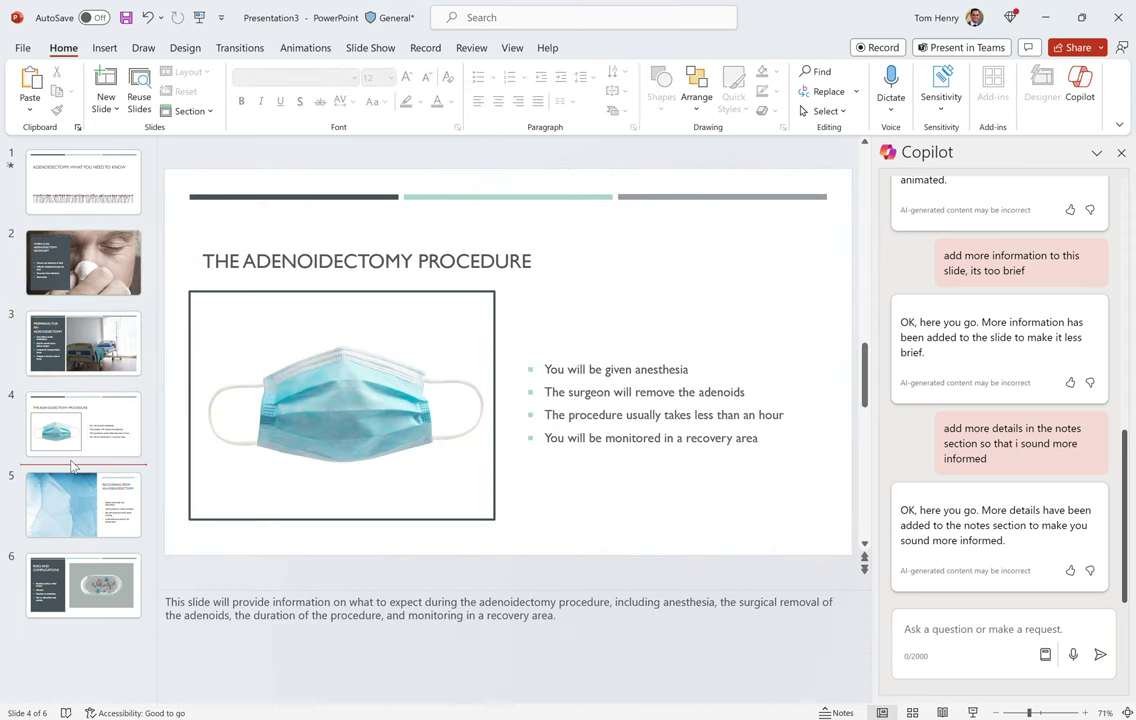
click(65, 497)
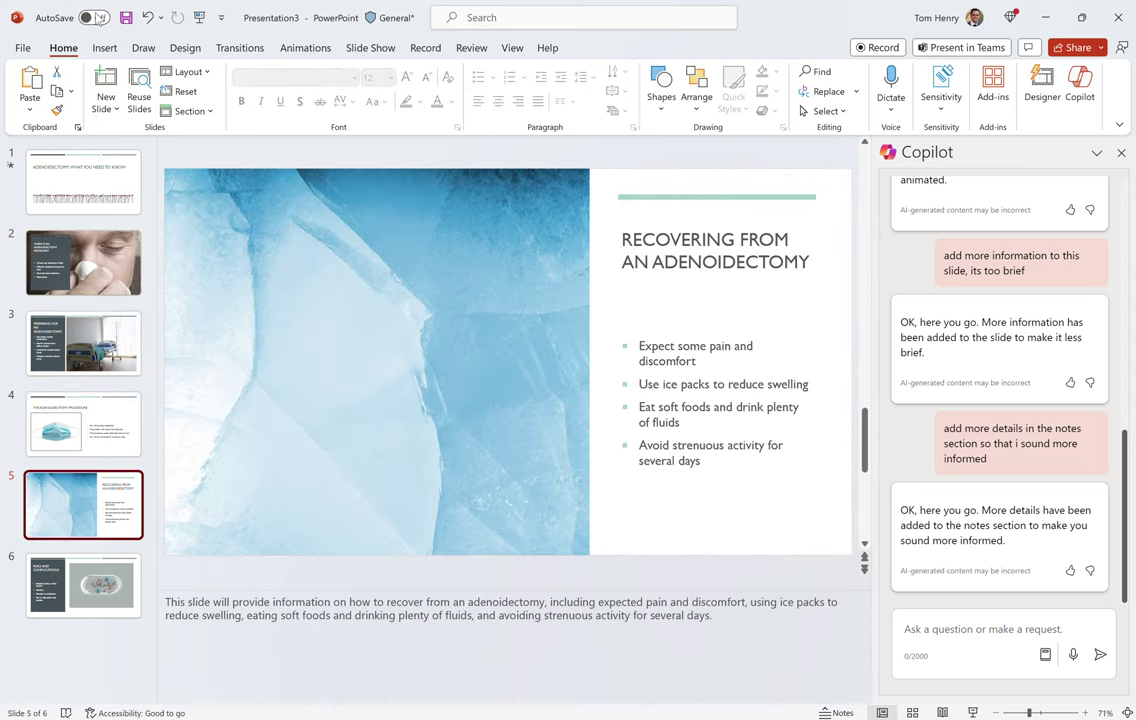
Create a new blank presentation and open Copilot in it
click(22, 48)
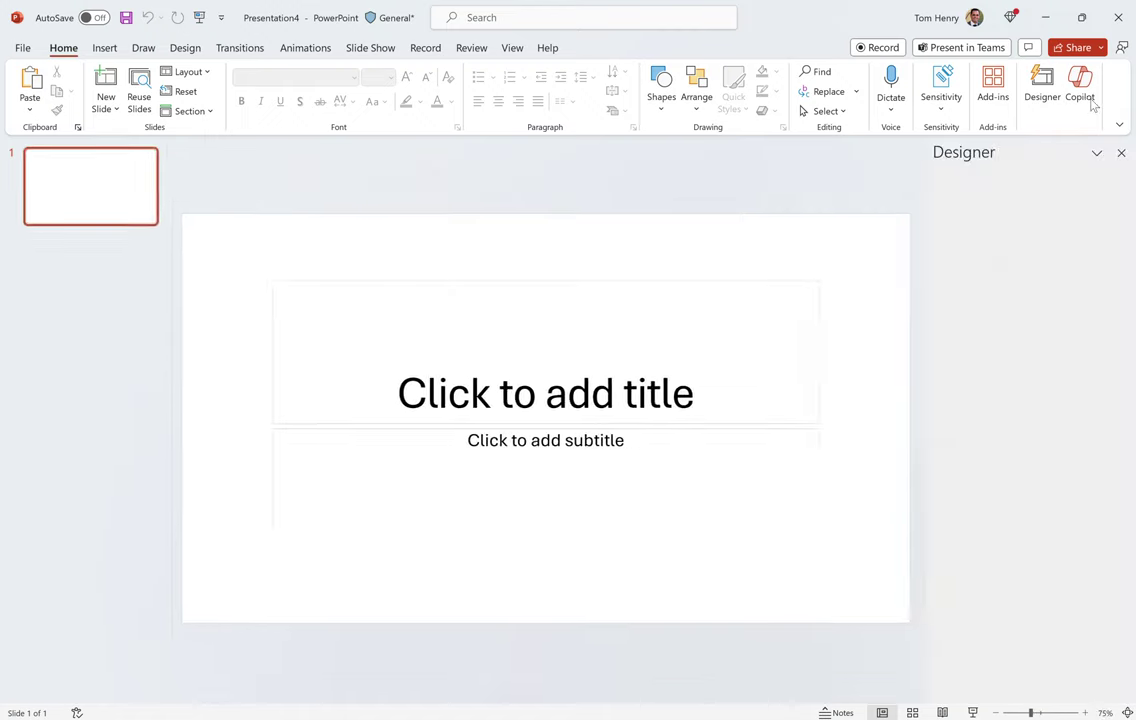
click(1080, 84)
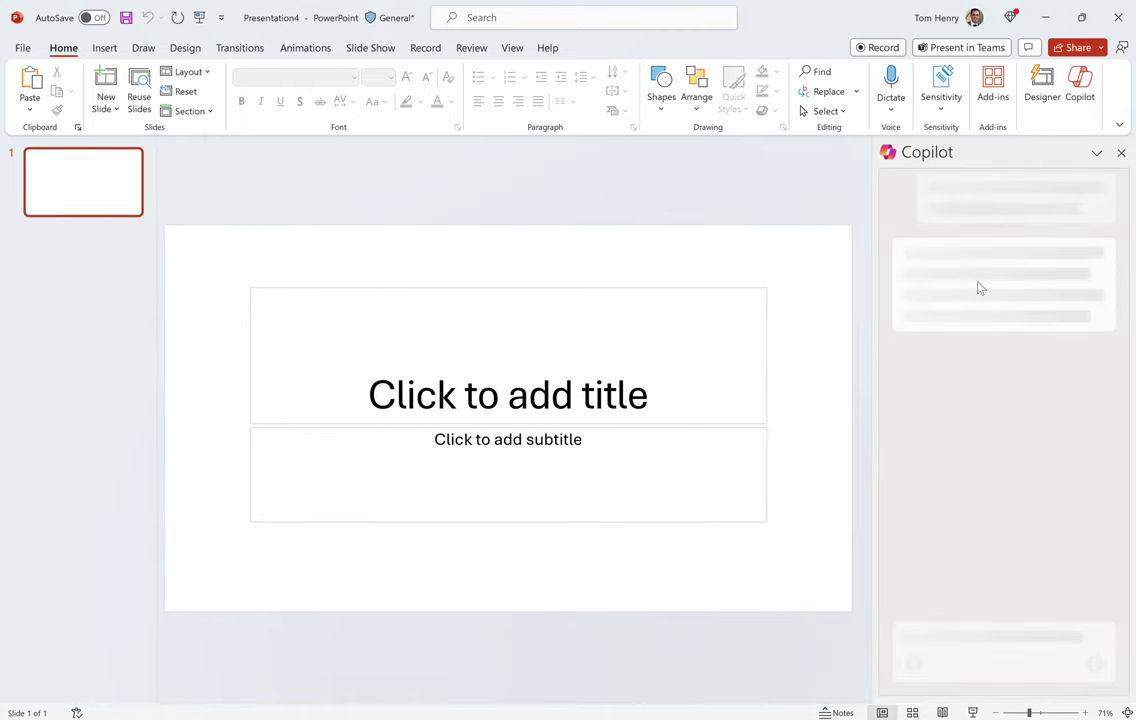
Ask Copilot to "create a presentation aimed at 1st graders on the benefits of becoming a Doctor. Include lots of cartoons"
click(956, 638)
text(c)
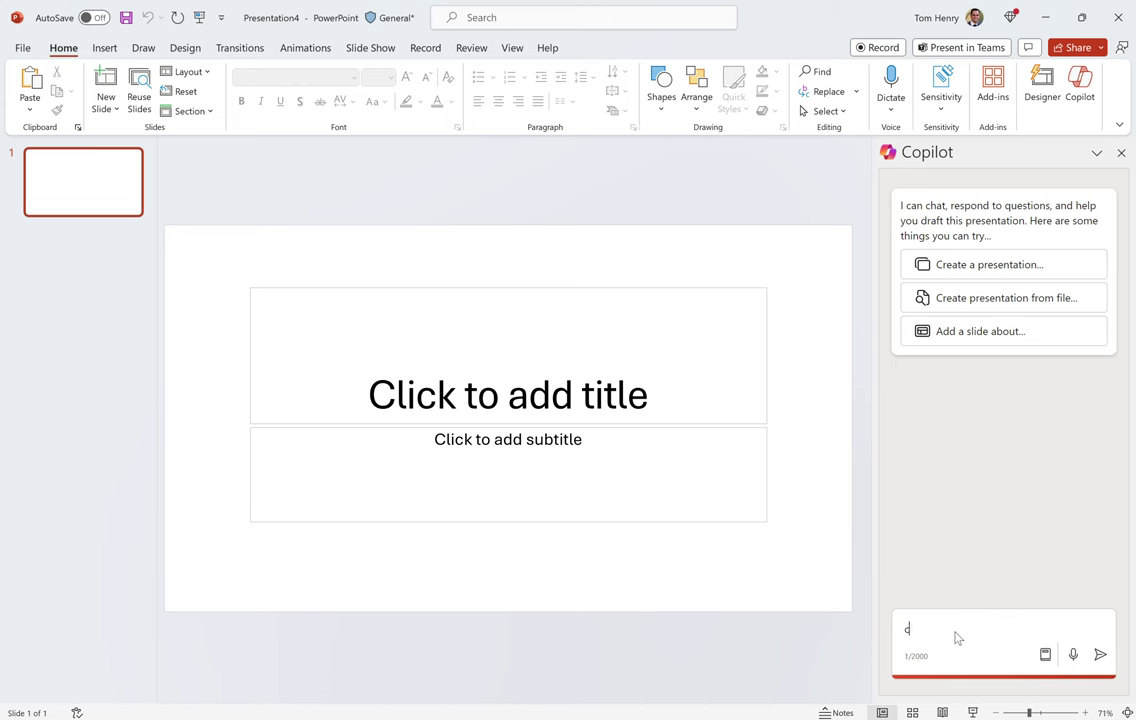
text(reate a presentation aimed at 1st grad)
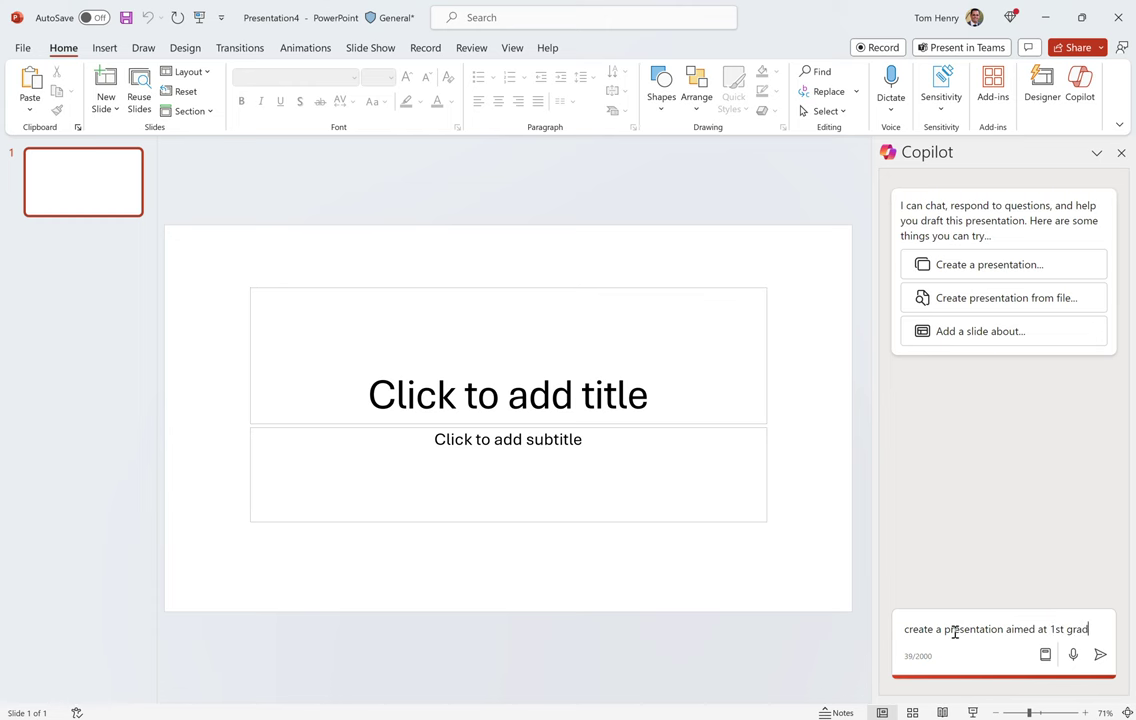
text(ers on the )
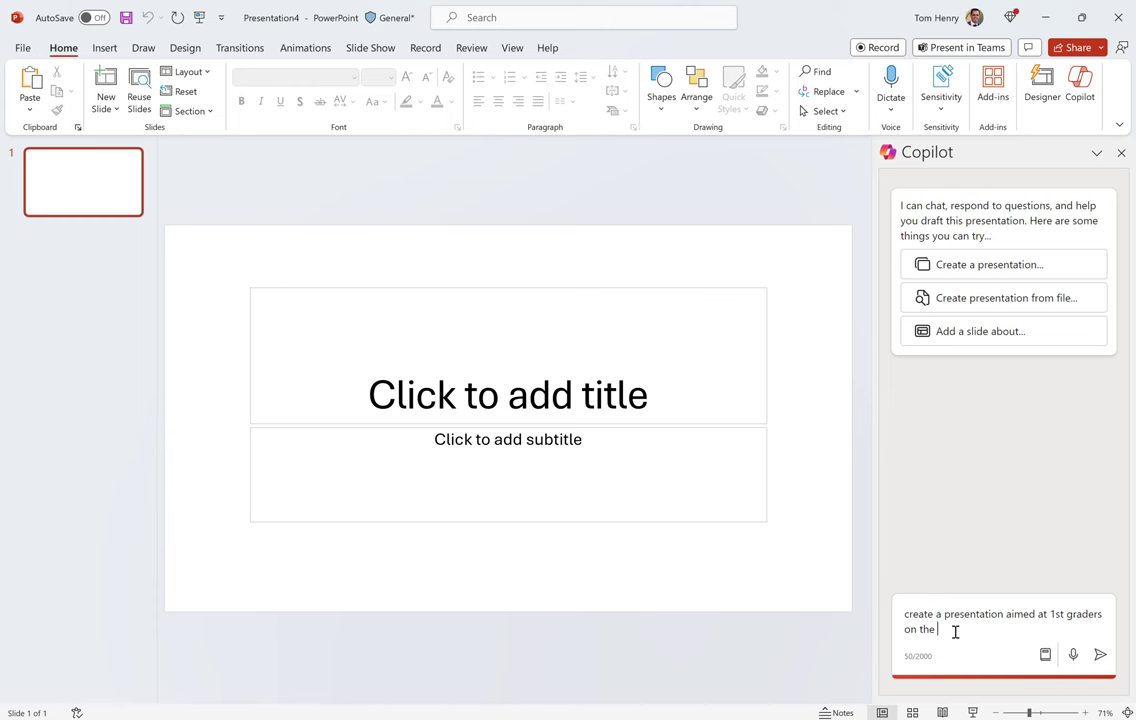
text(benefits )
text(of bei)
text(oming a )
text(Doc)
text(tor.  Includ)
key(BackSpace)
key(BackSpace)
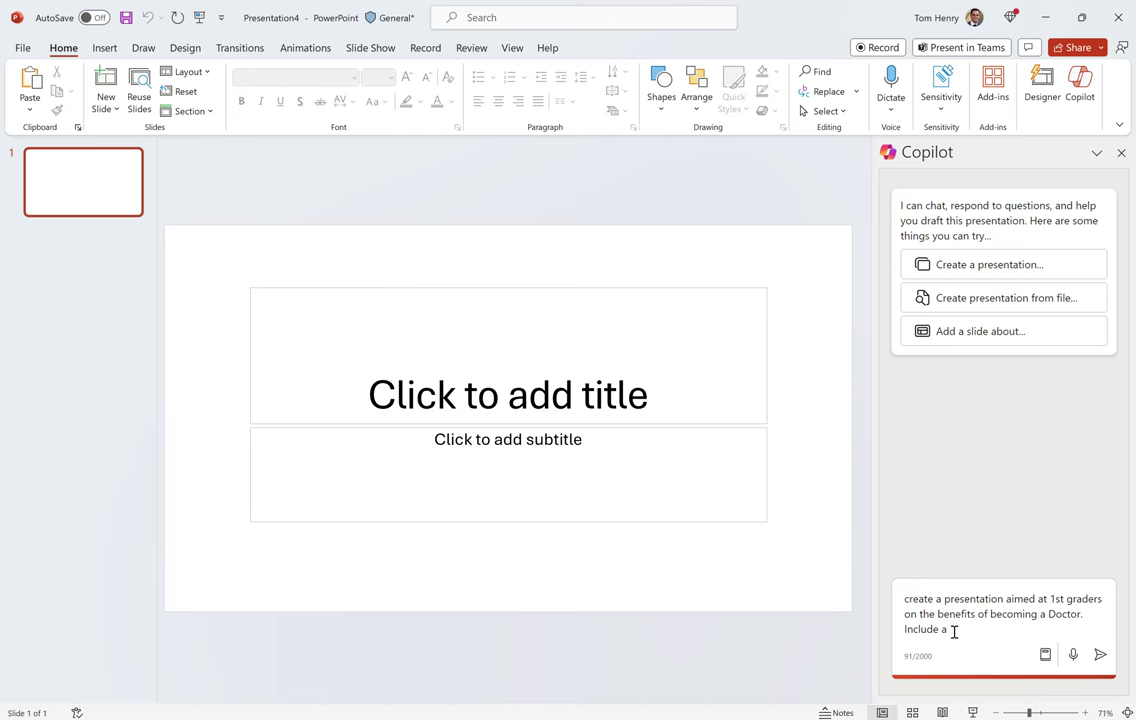
key(BackSpace)
text(lots of cartoons)
key(Return)
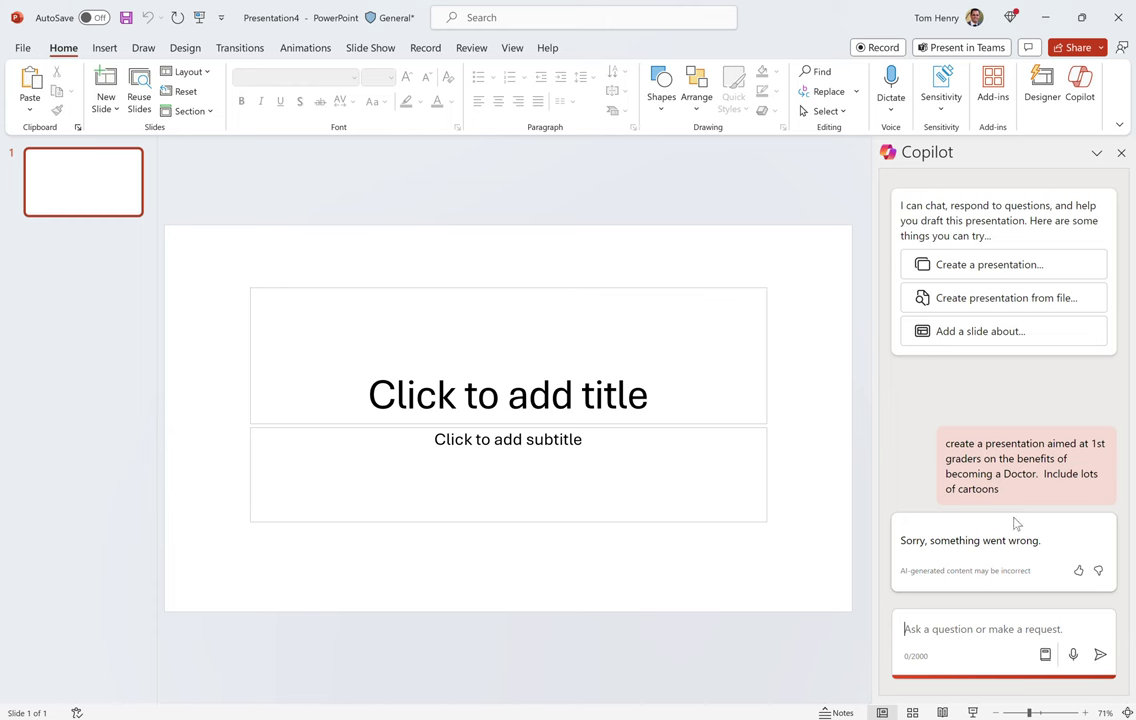
Resend the Copilot request without its cartoons sentence, reusing "create a presentation aimed at 1st graders on the benefits of becoming a Doctor."
drag(1042, 474, 944, 443)
key(ctrl+c)
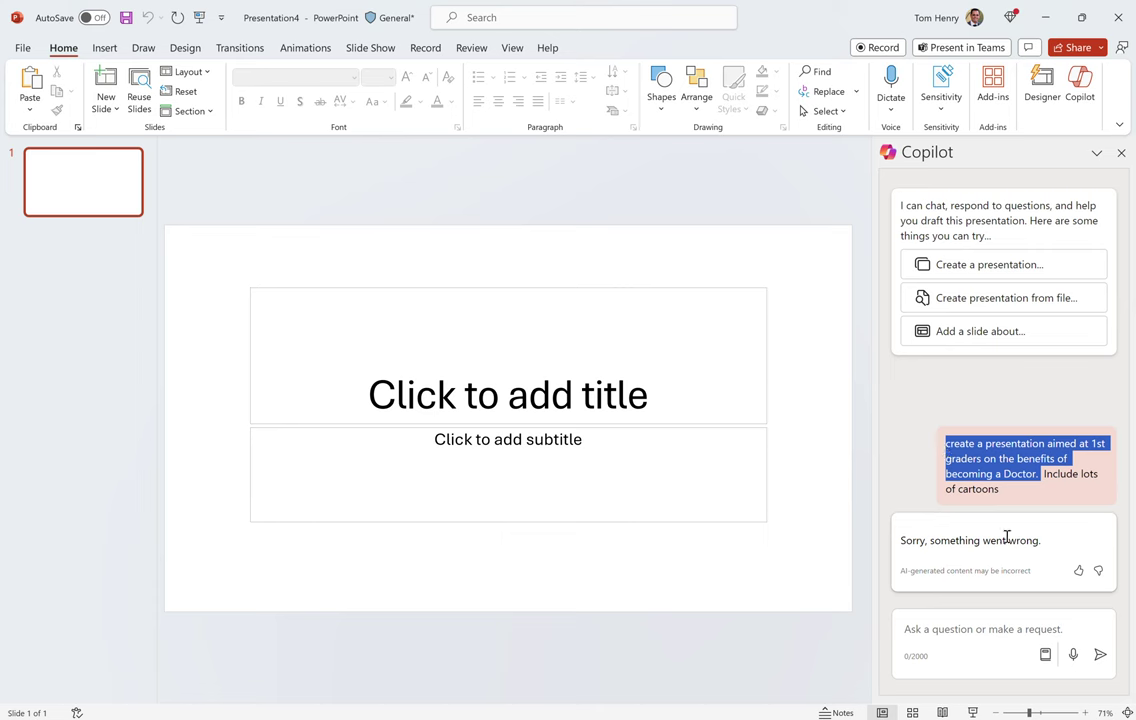
click(996, 631)
key(ctrl+v)
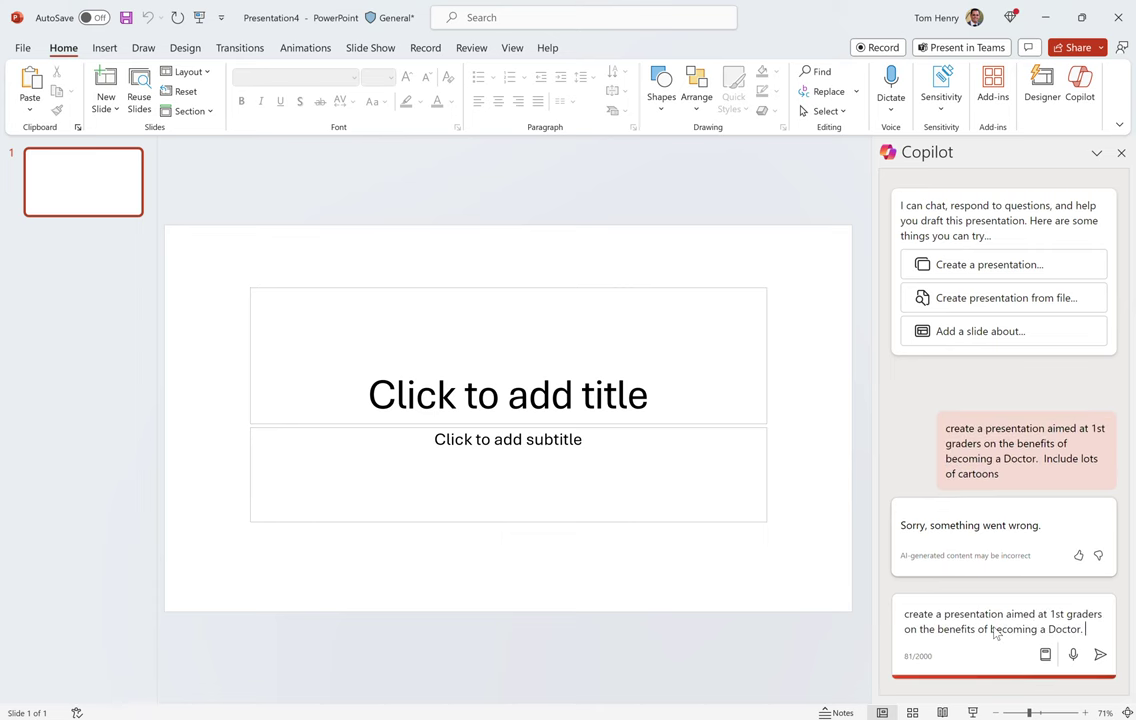
key(Return)
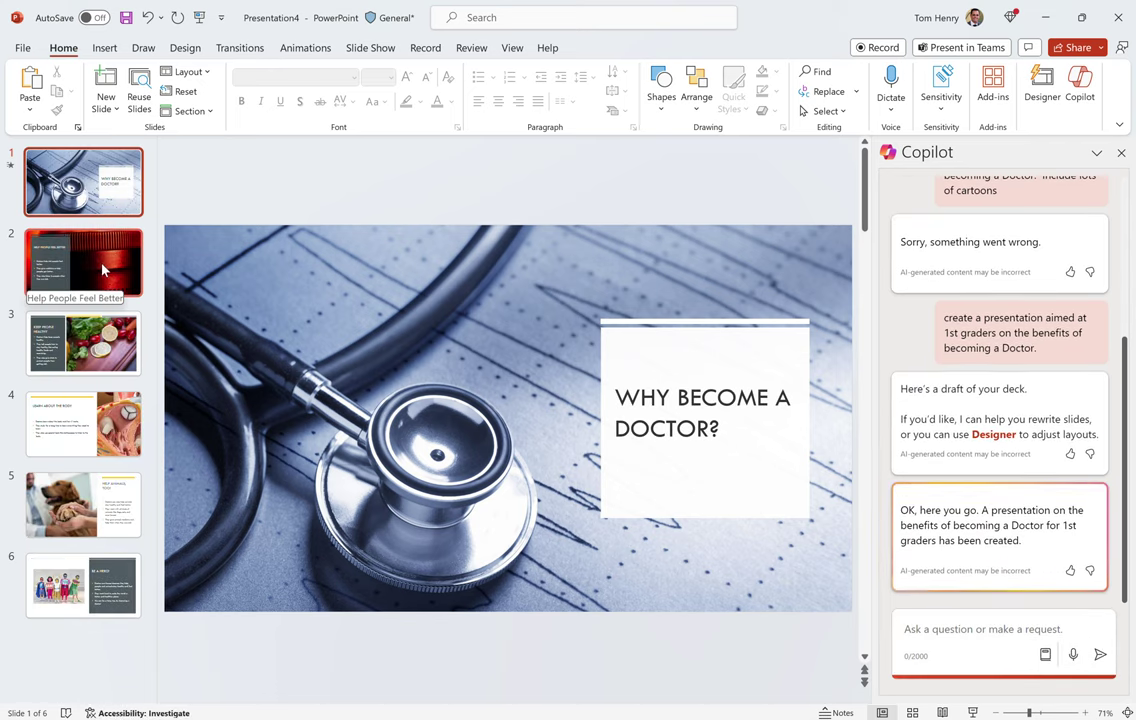
Look at slides 2 and 3 of the generated deck and show slide 3's speaker notes in an enlarged notes area
click(108, 276)
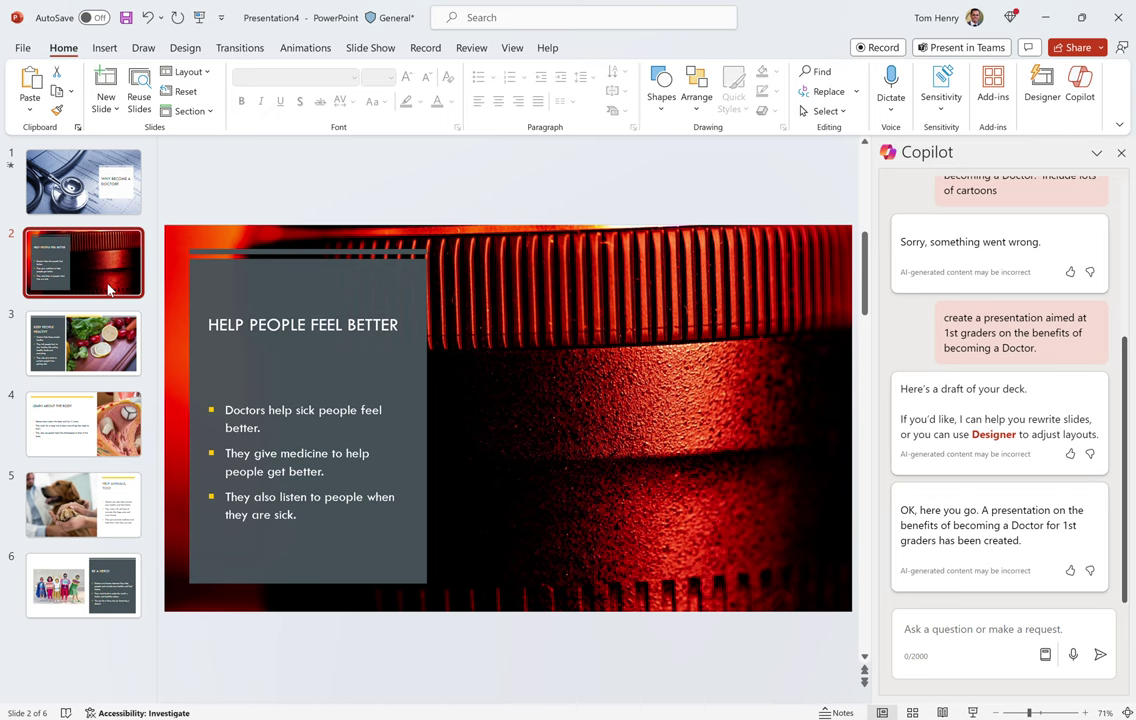
key(Down)
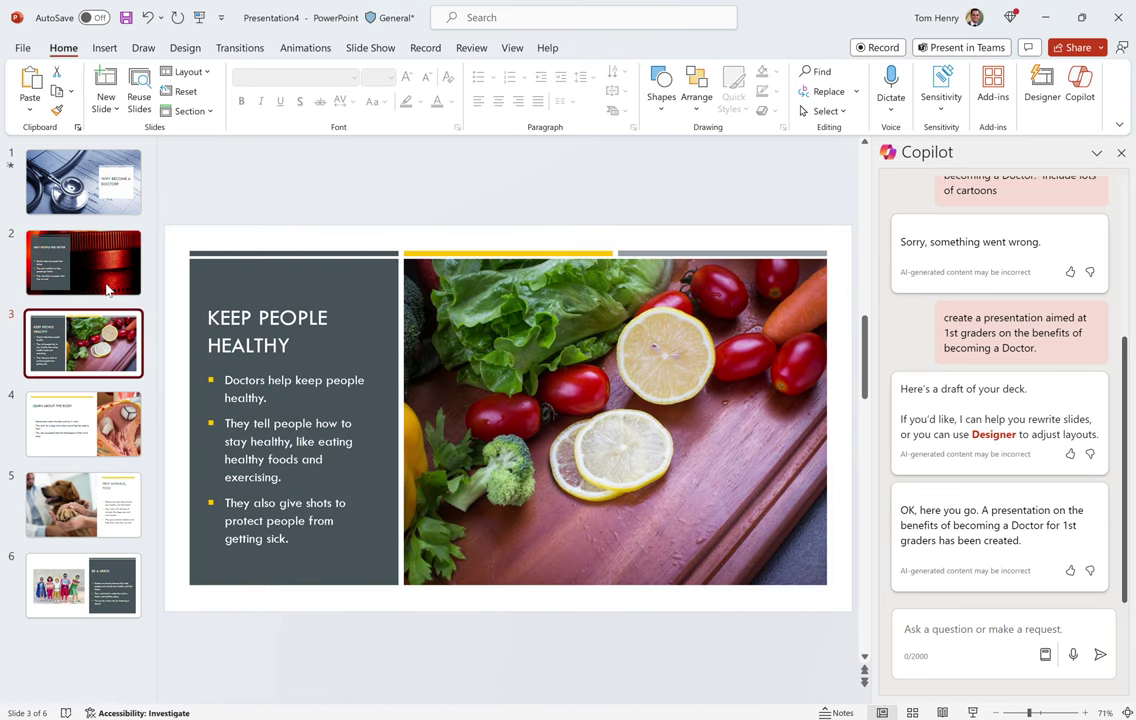
click(838, 712)
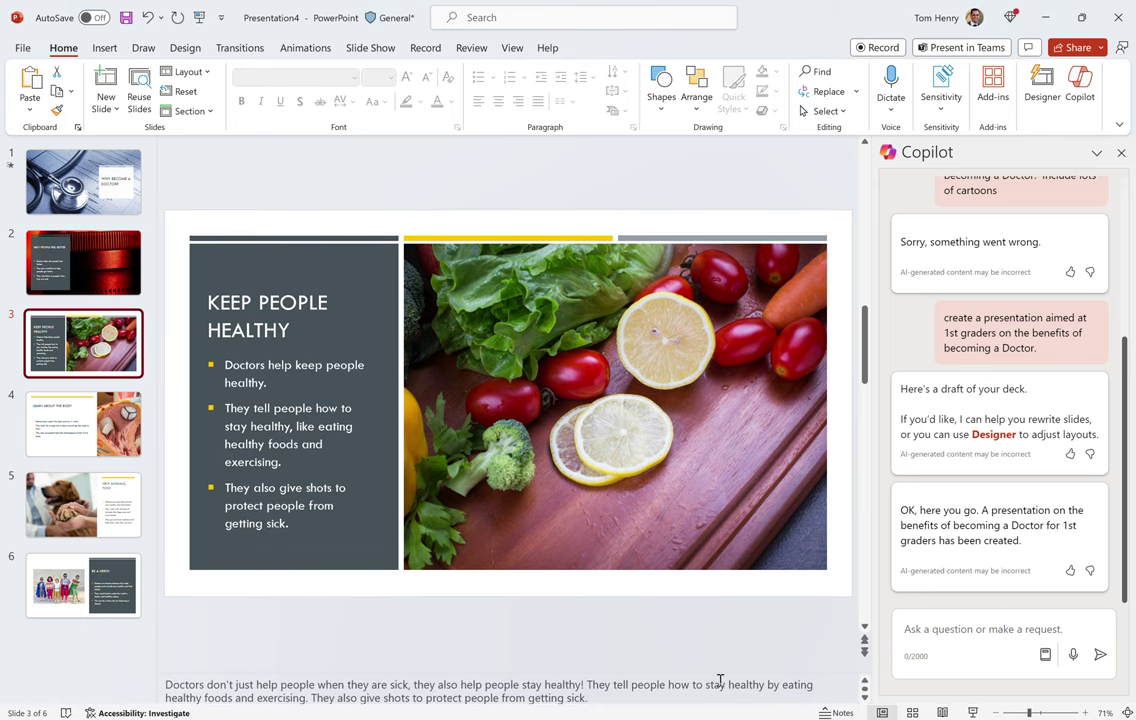
drag(721, 671, 725, 588)
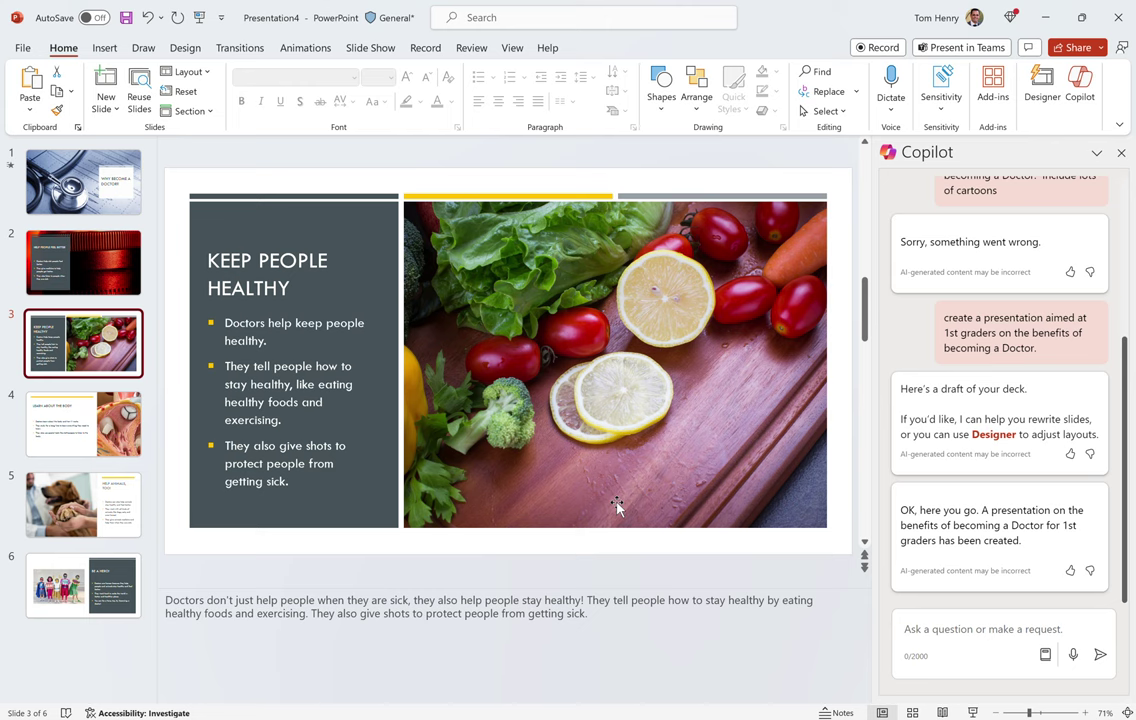
Look through slides 4, 5 and 6 with their speaker notes, dismissing the two calendar reminders that interrupt
click(112, 426)
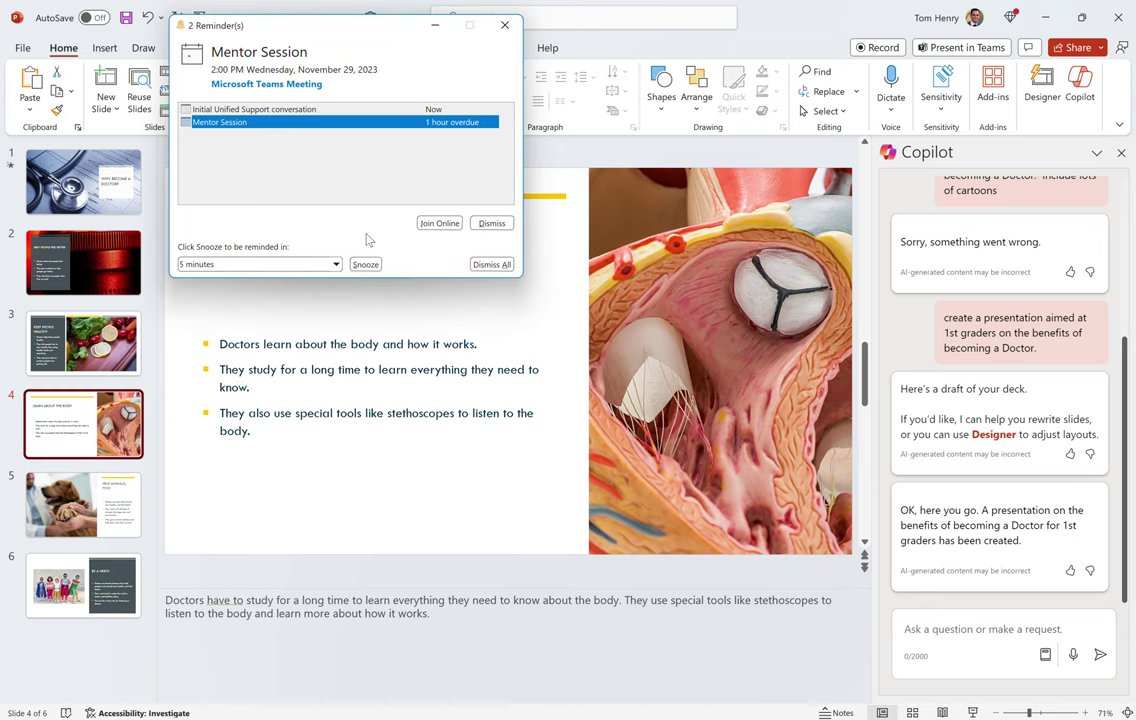
click(488, 224)
click(488, 226)
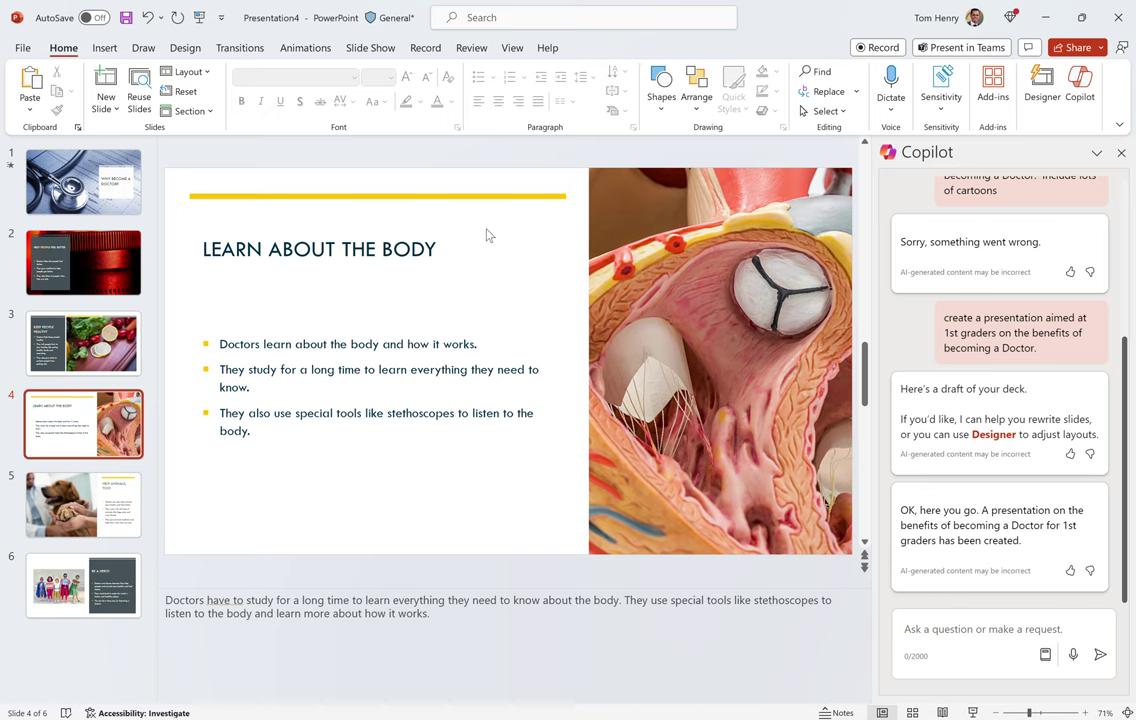
scroll(488, 234, down, 1)
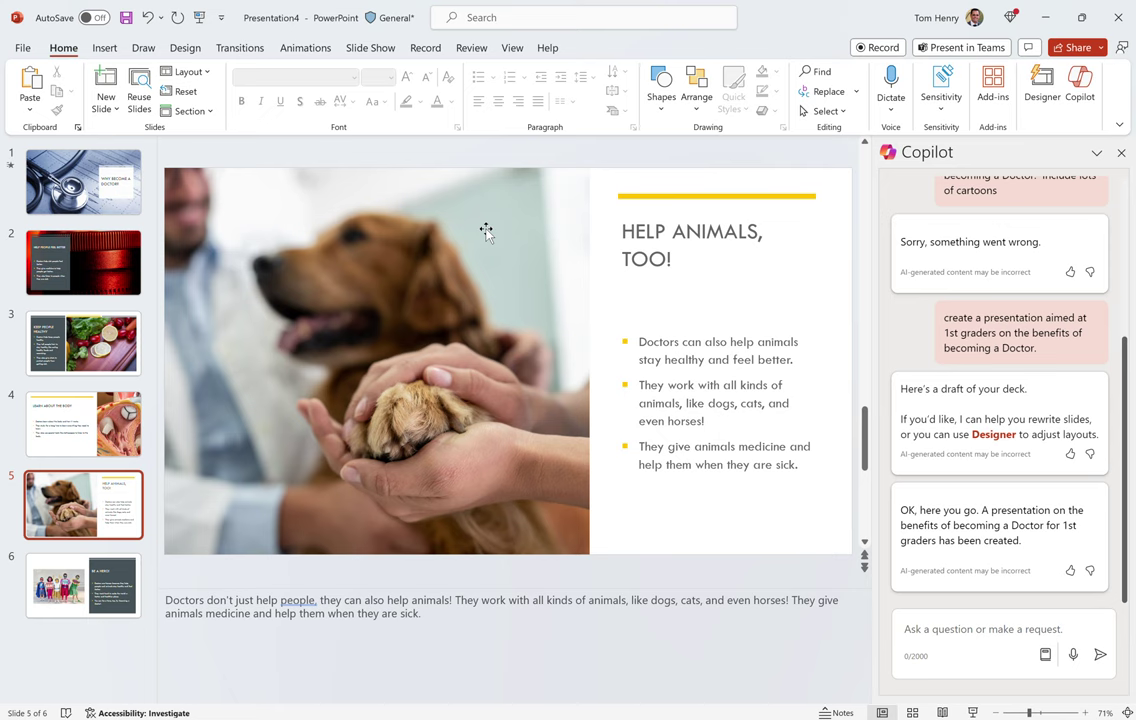
scroll(487, 233, down, 1)
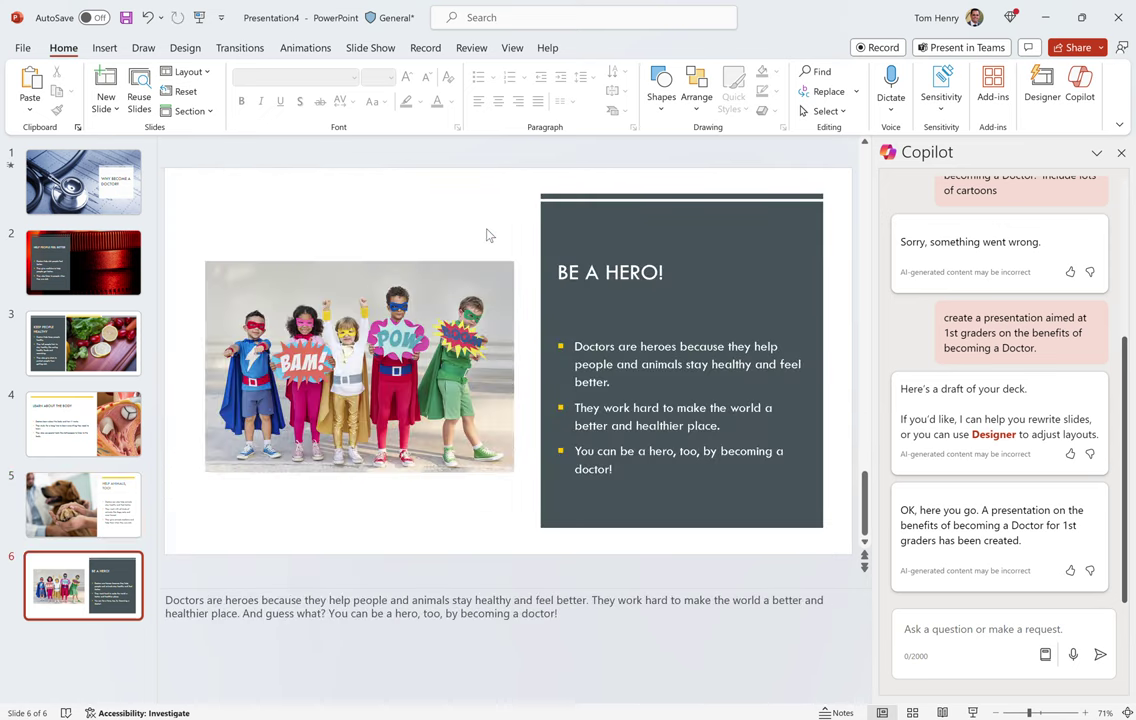